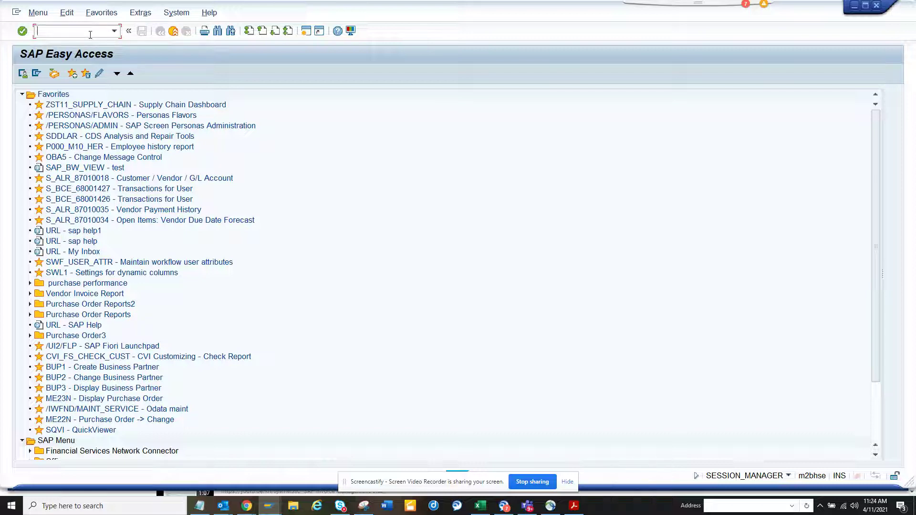
# Run transaction SE11 to reach the ABAP Dictionary initial screen.
pyautogui.write('se11')
pyautogui.press('Return')
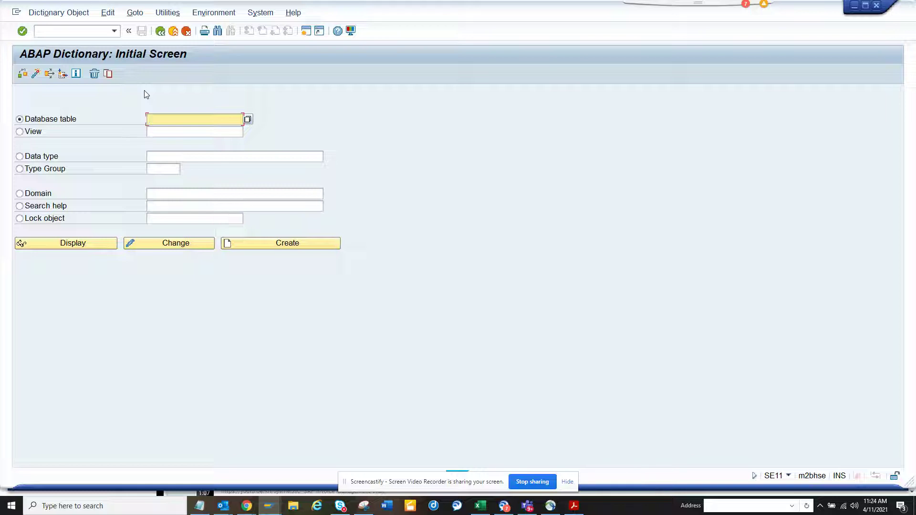
# Display the existing purchasing document domain EBELN, then return to the initial screen.
pyautogui.click(49, 196)
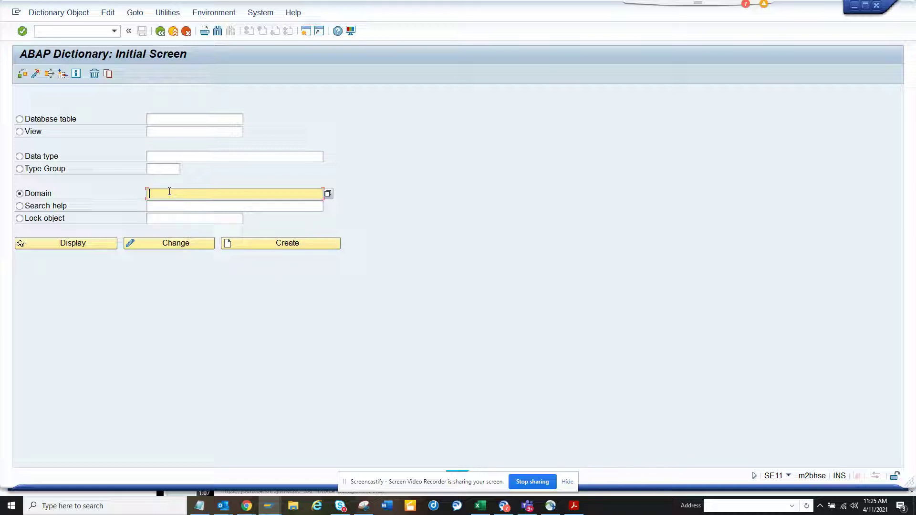
pyautogui.write('ebeln')
pyautogui.click(112, 246)
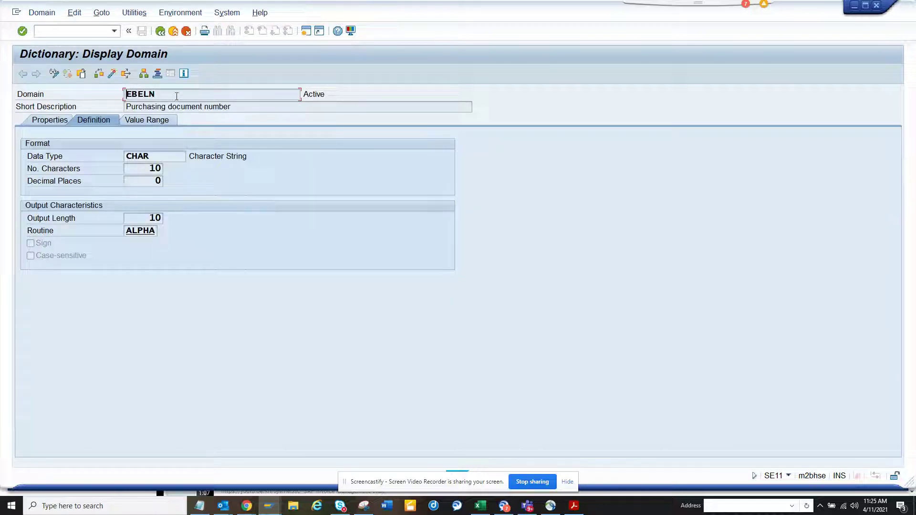
pyautogui.moveTo(176, 94); pyautogui.dragTo(99, 103)
pyautogui.click(163, 31)
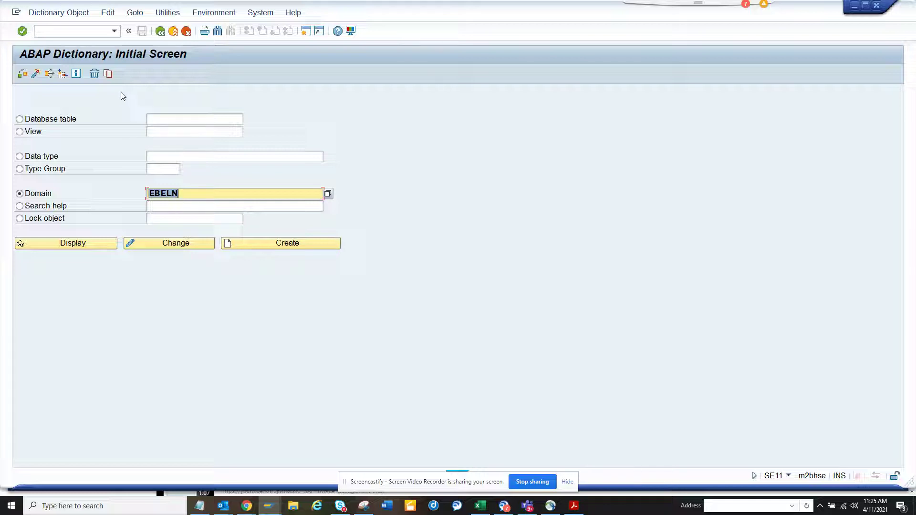
# Copy domain EBELN to new domain ZST11_OPEN, saved as a local object.
pyautogui.click(108, 74)
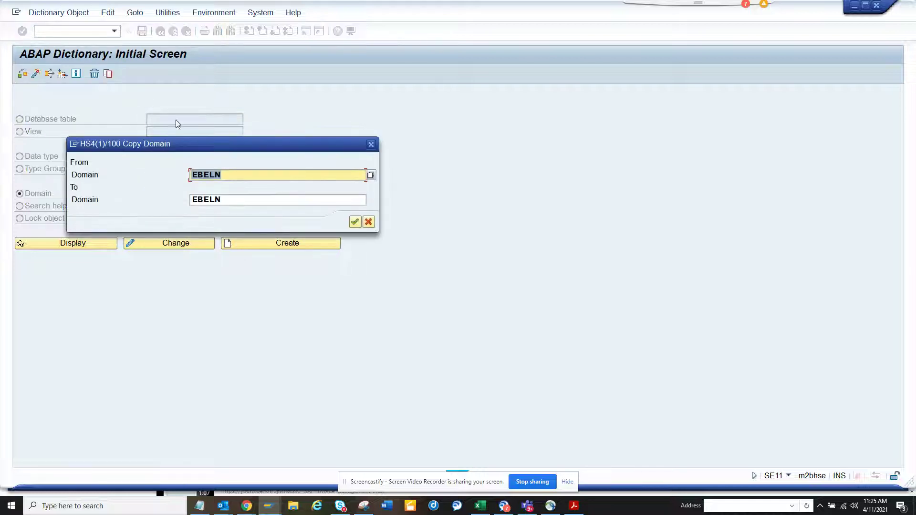
pyautogui.click(219, 199)
pyautogui.moveTo(219, 200); pyautogui.dragTo(154, 198)
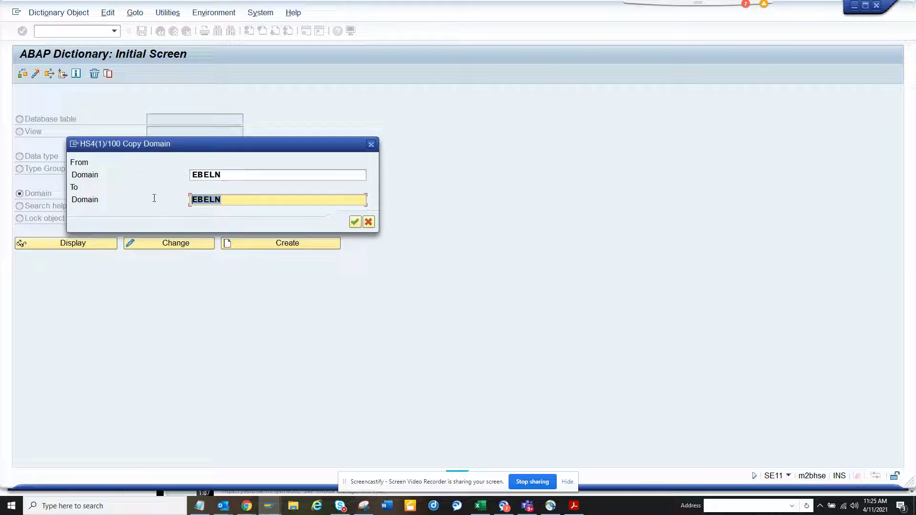
pyautogui.write('zst11_')
pyautogui.write('open')
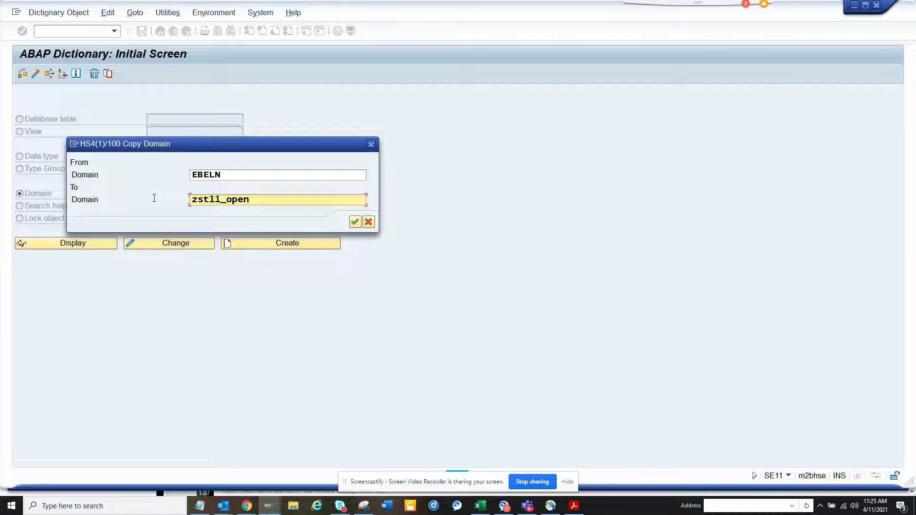
pyautogui.click(355, 222)
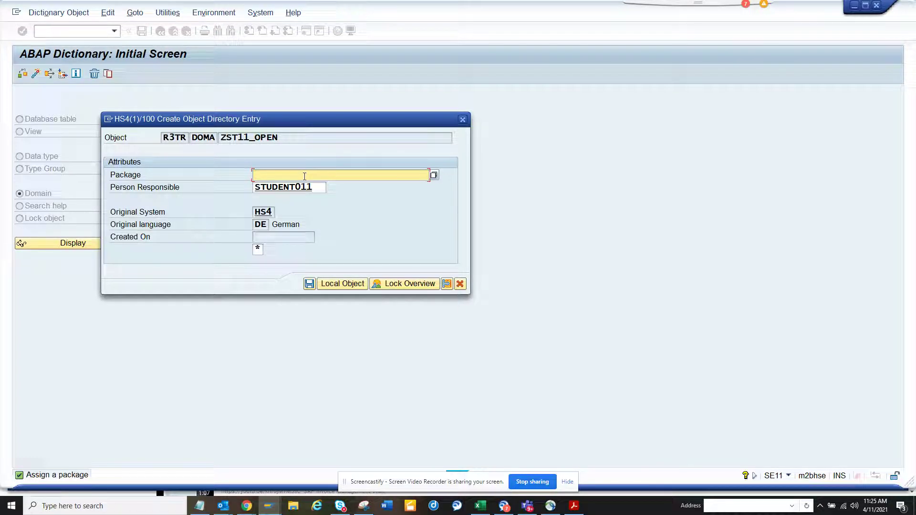
pyautogui.click(328, 284)
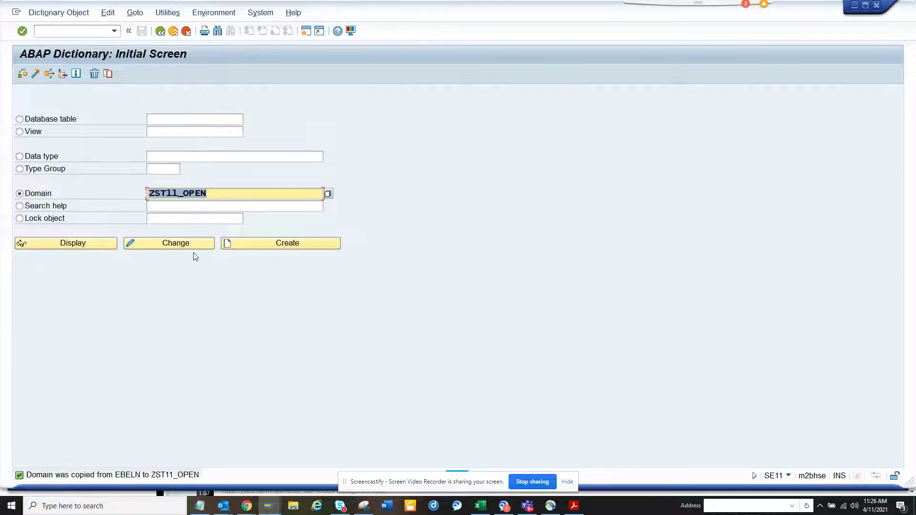
# Open domain ZST11_OPEN in change mode, maintaining it in the original language.
pyautogui.click(174, 244)
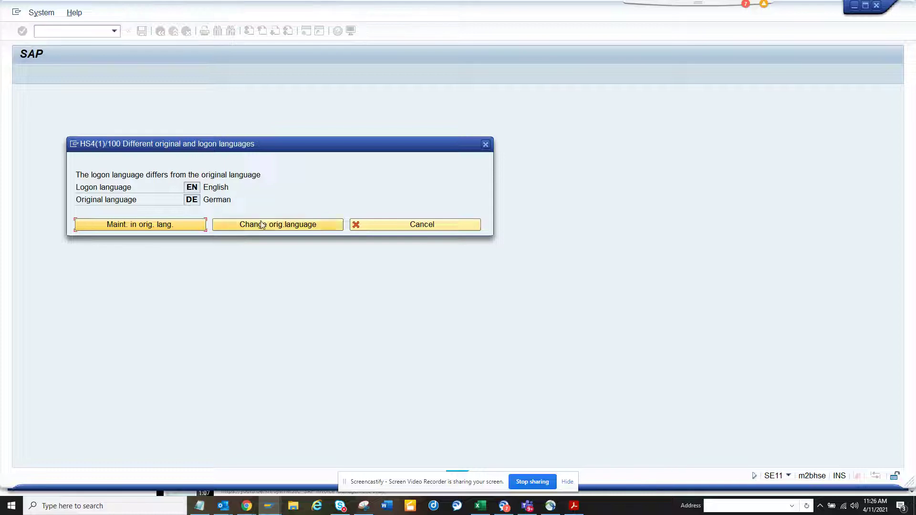
pyautogui.click(199, 229)
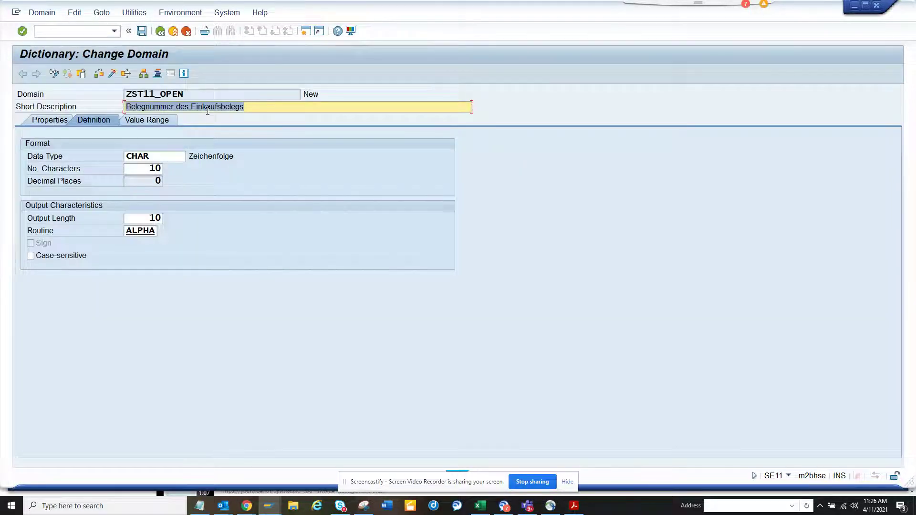
pyautogui.click(160, 31)
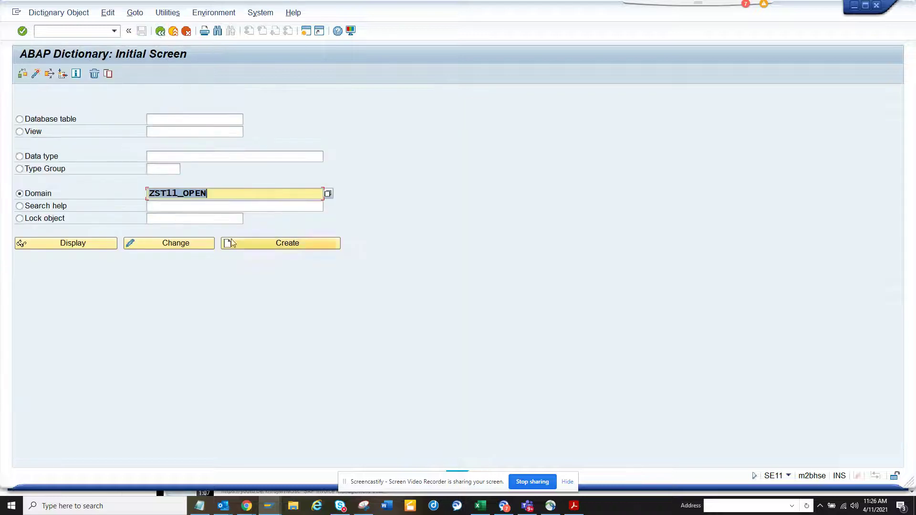
pyautogui.click(198, 243)
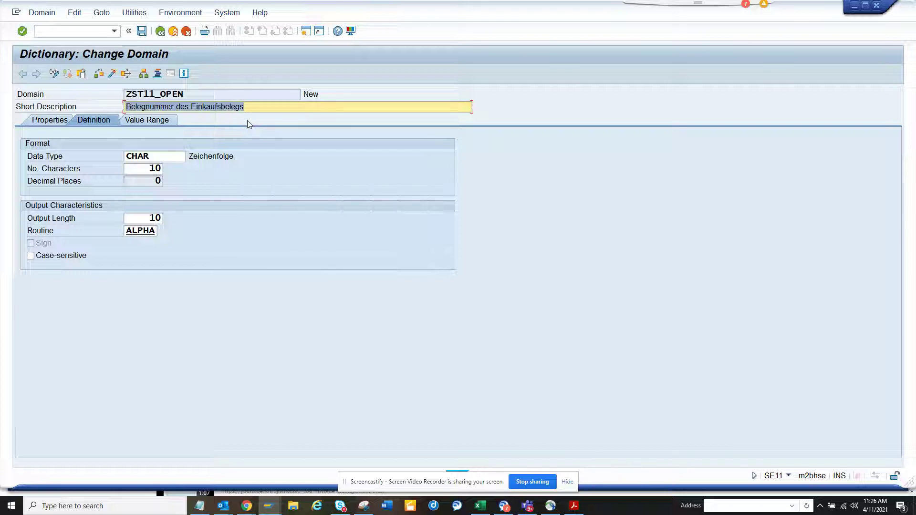
# Set description 'Flag for Open PO', 1 character, output length 1, and remove the ALPHA routine.
pyautogui.write('Fla')
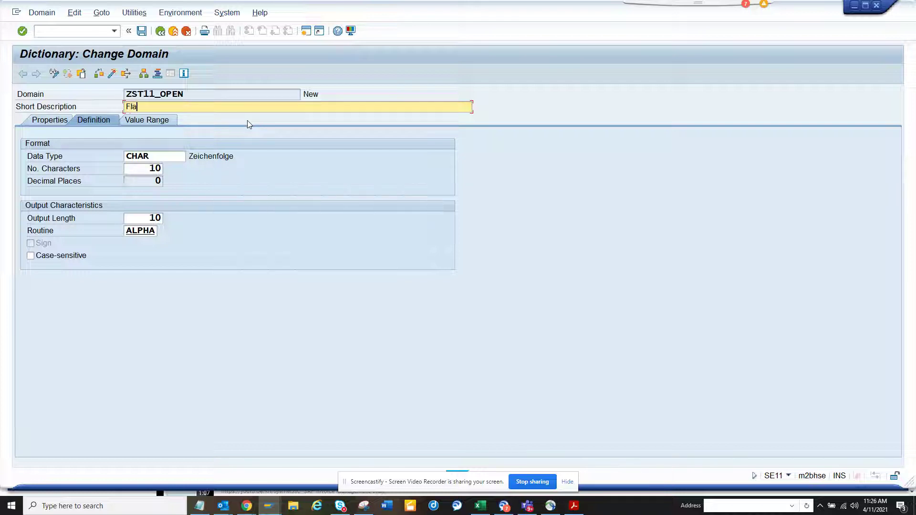
pyautogui.write('g for Open PO')
pyautogui.doubleClick(152, 169)
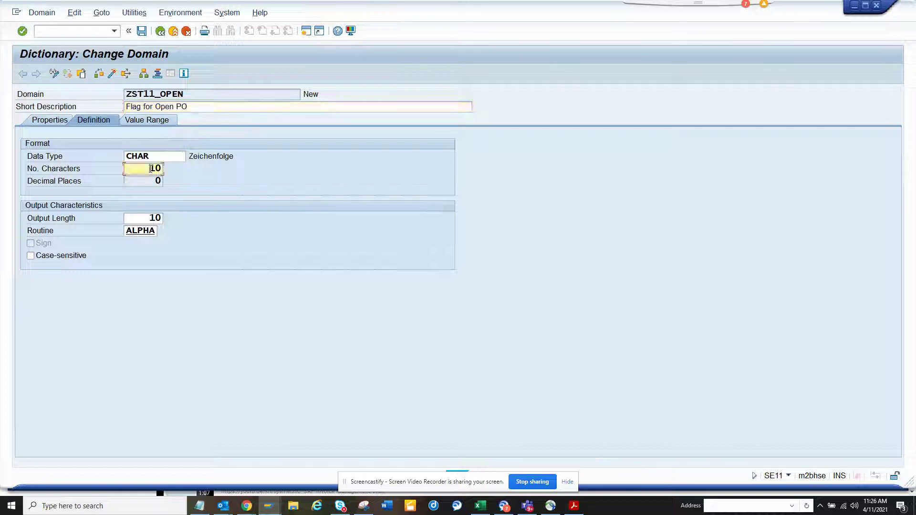
pyautogui.write('1')
pyautogui.doubleClick(151, 217)
pyautogui.write('1')
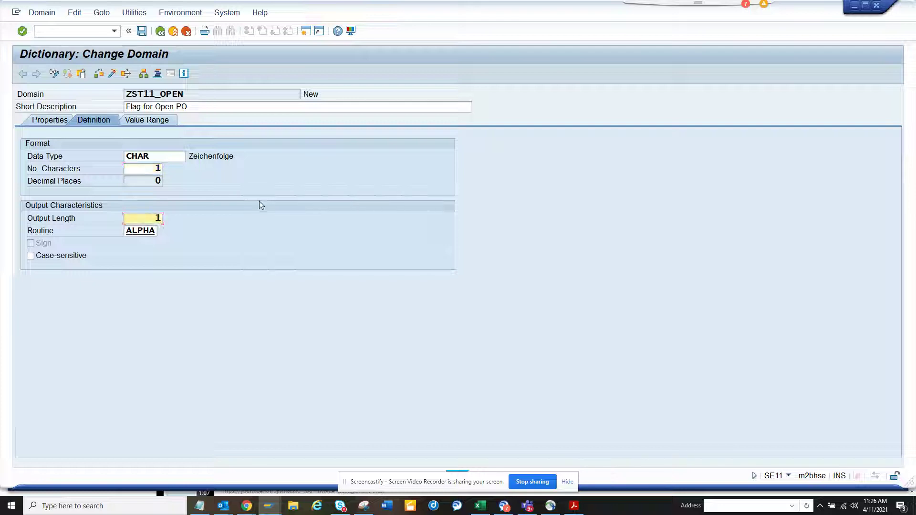
pyautogui.doubleClick(127, 231)
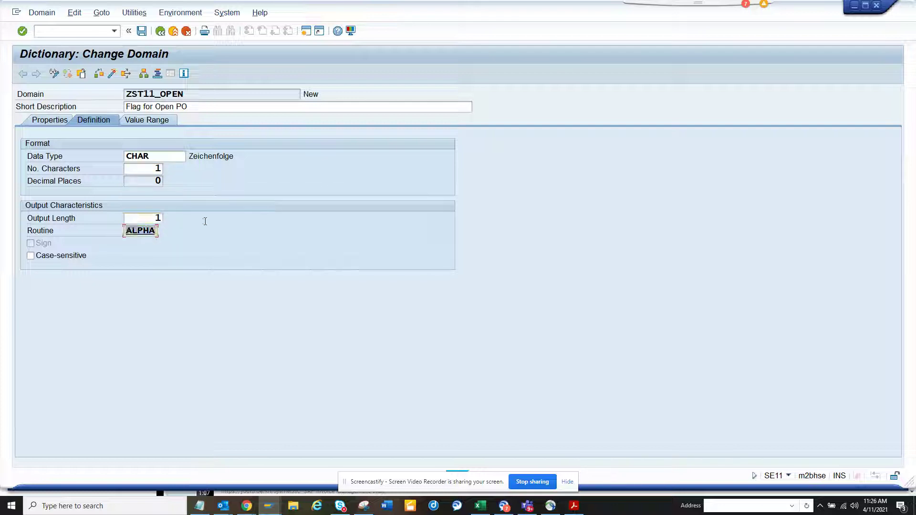
pyautogui.press('Delete')
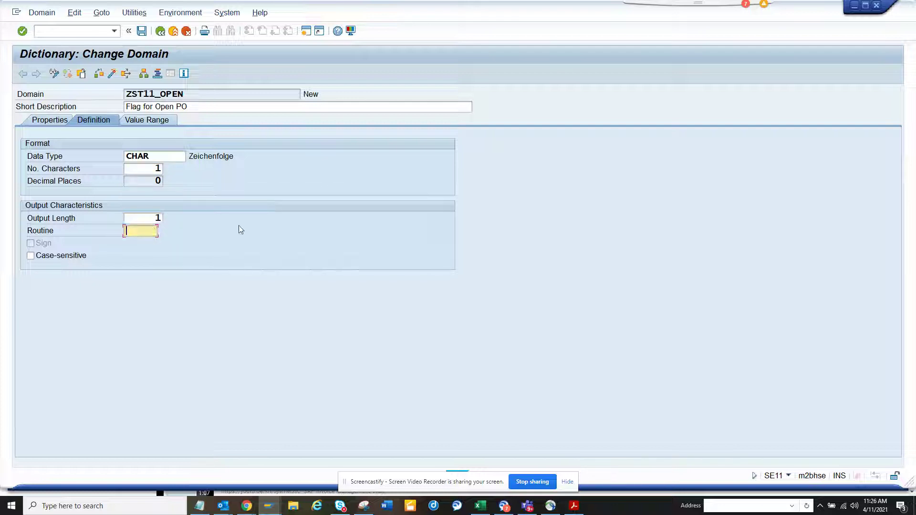
pyautogui.click(159, 122)
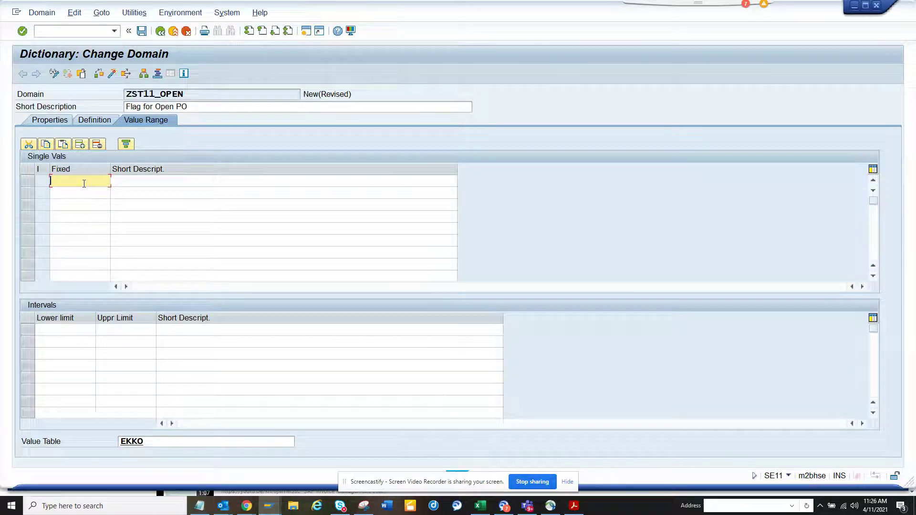
# Add fixed values X = 'Open PO' and blank = 'Closed PO' to the value range.
pyautogui.write('X')
pyautogui.click(143, 183)
pyautogui.write('Ope')
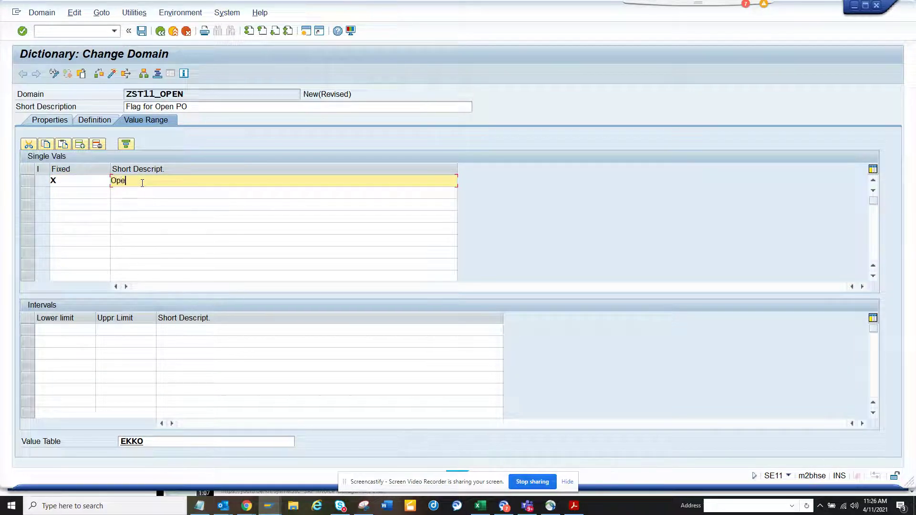
pyautogui.write('n PO')
pyautogui.click(81, 193)
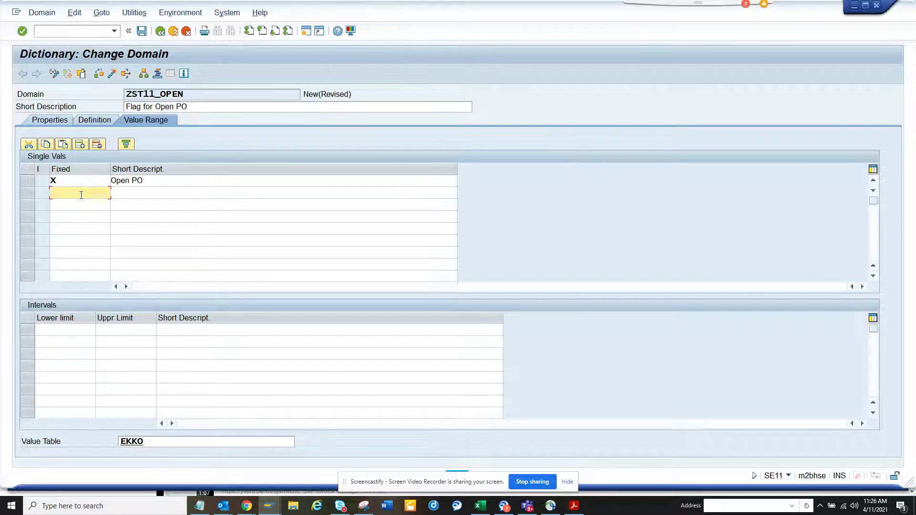
pyautogui.click(134, 193)
pyautogui.write('C')
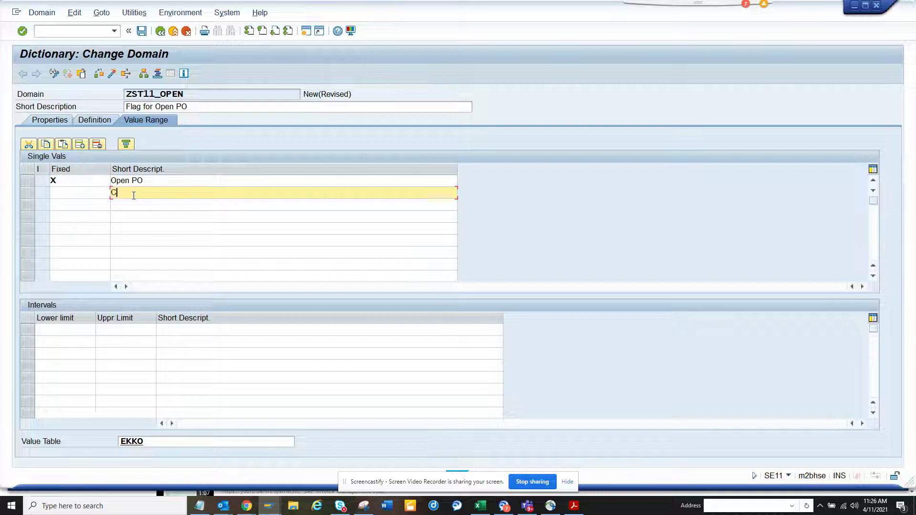
pyautogui.write('losed PO')
# Activate ZST11_OPEN, review the activation log, and return to the initial screen.
pyautogui.press('Return')
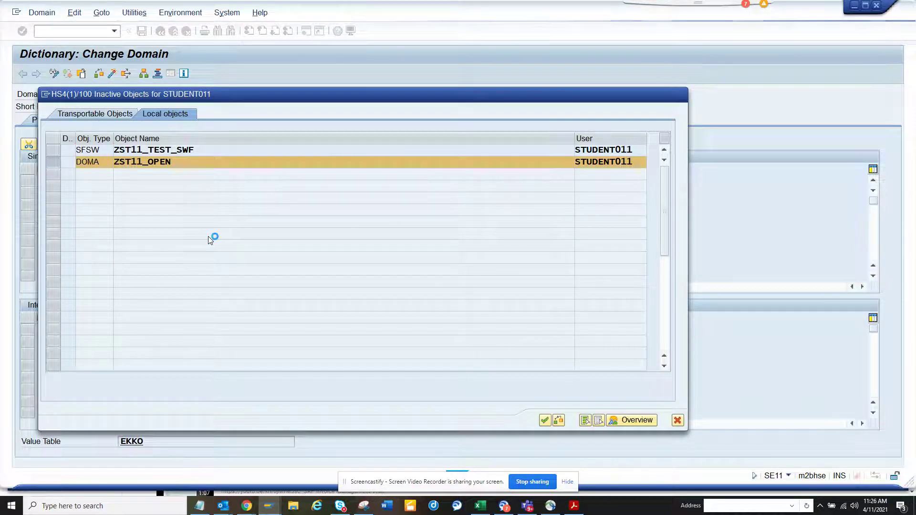
pyautogui.press('Return')
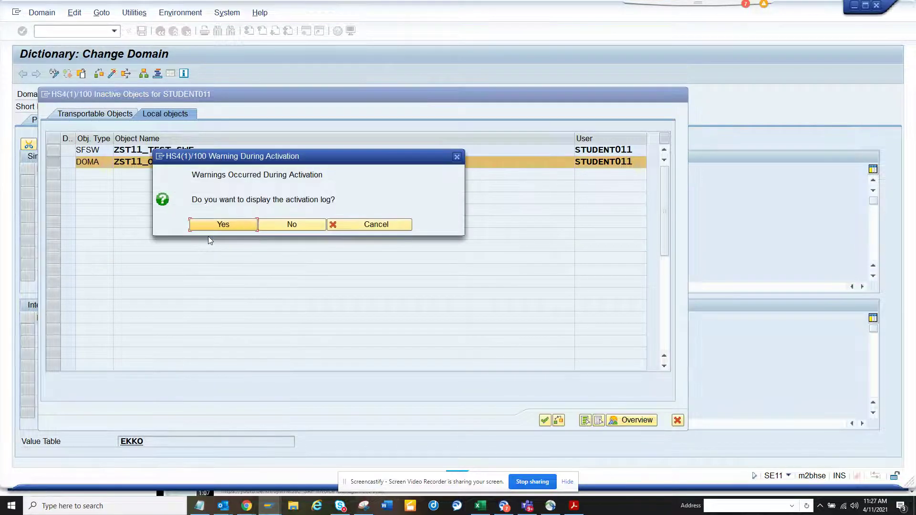
pyautogui.click(222, 223)
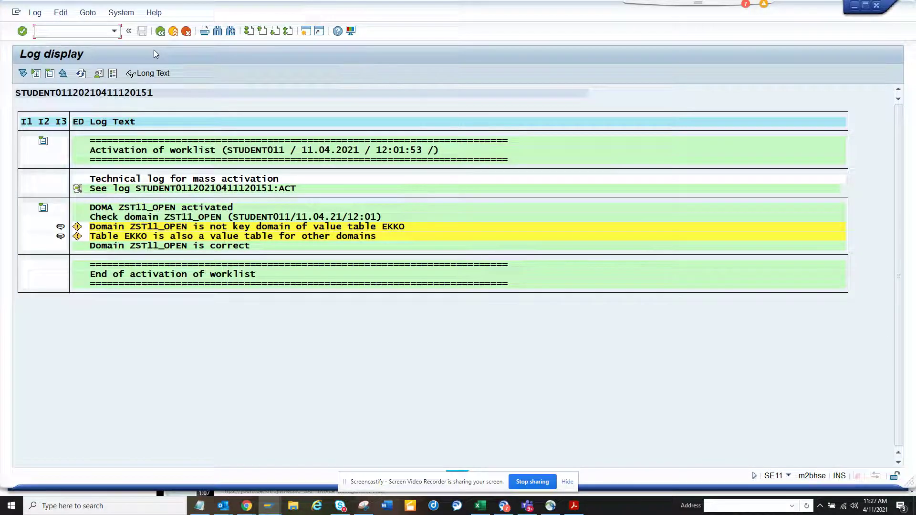
pyautogui.click(160, 31)
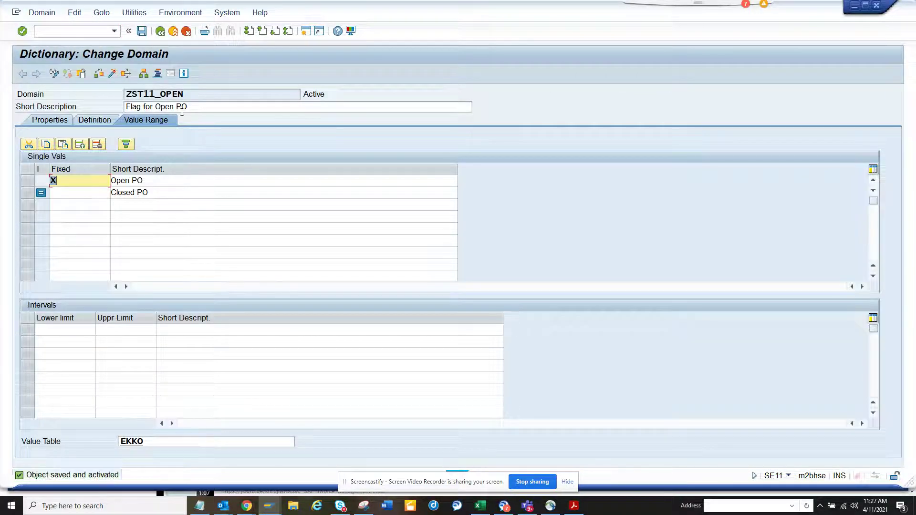
pyautogui.click(166, 94)
pyautogui.doubleClick(166, 93)
pyautogui.hotkey('ctrl', 'c')
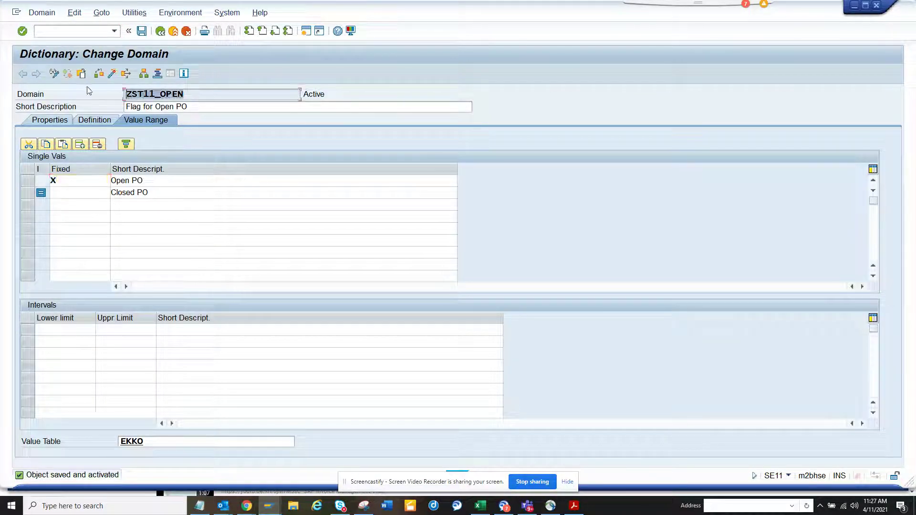
pyautogui.click(163, 33)
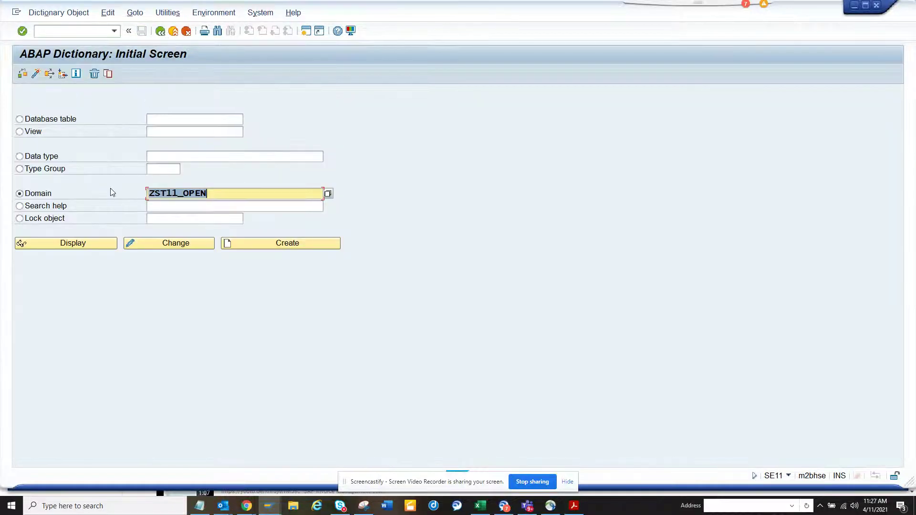
# Create ZST11_OPEN under Data type as a data element.
pyautogui.click(50, 156)
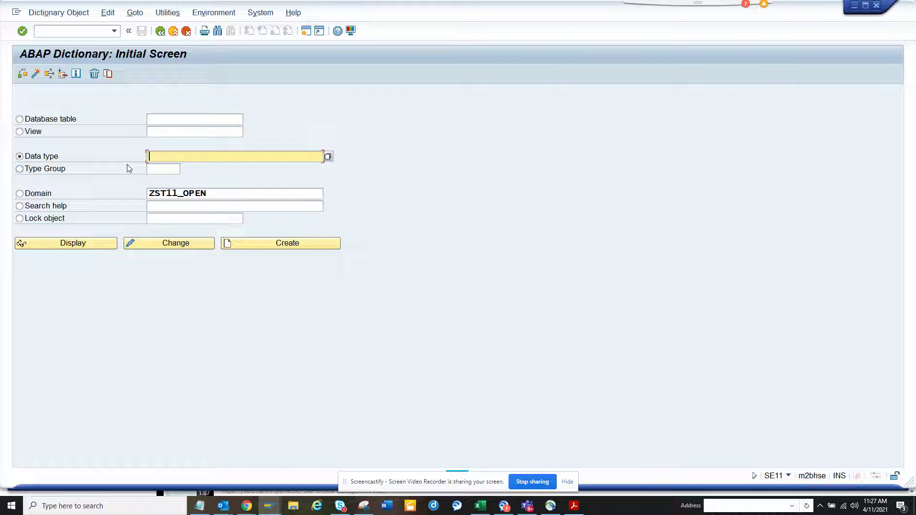
pyautogui.hotkey('ctrl', 'v')
pyautogui.click(264, 243)
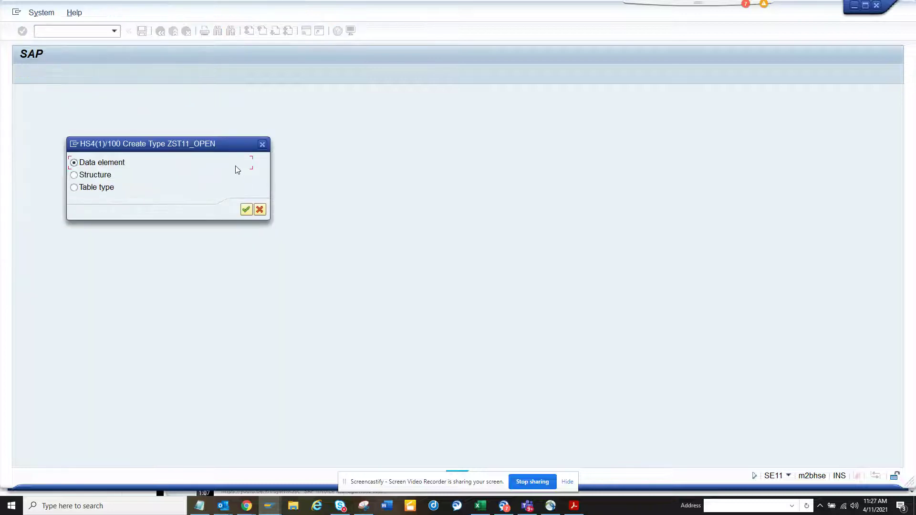
pyautogui.click(246, 210)
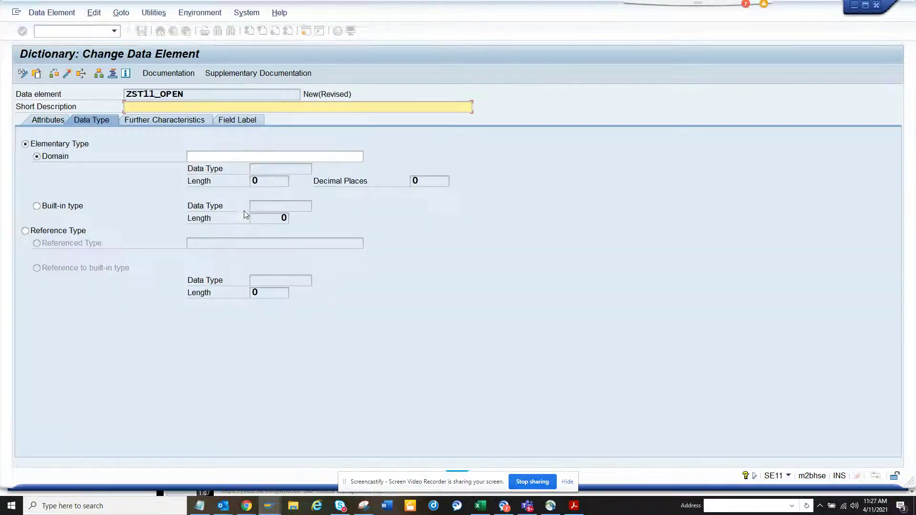
# Assign domain ZST11_OPEN and short description 'Flag for Open PO' to the data element.
pyautogui.click(209, 156)
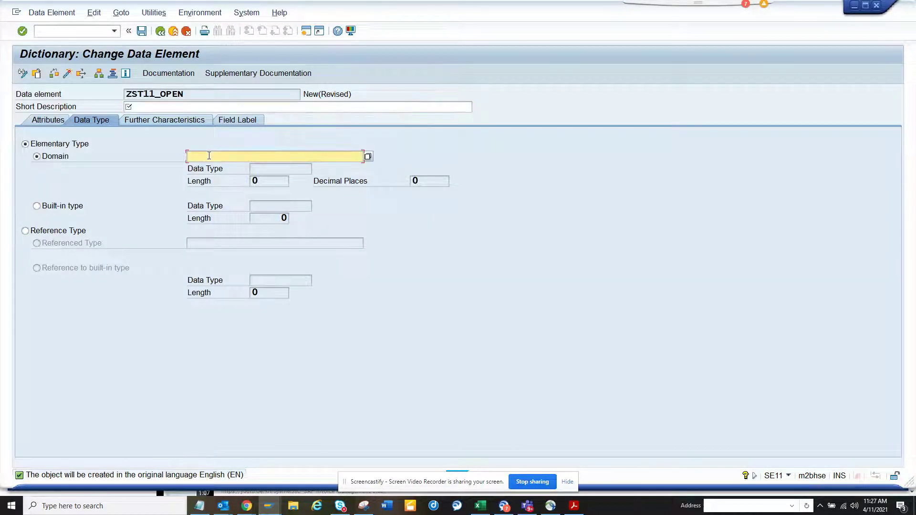
pyautogui.hotkey('ctrl', 'v')
pyautogui.click(167, 106)
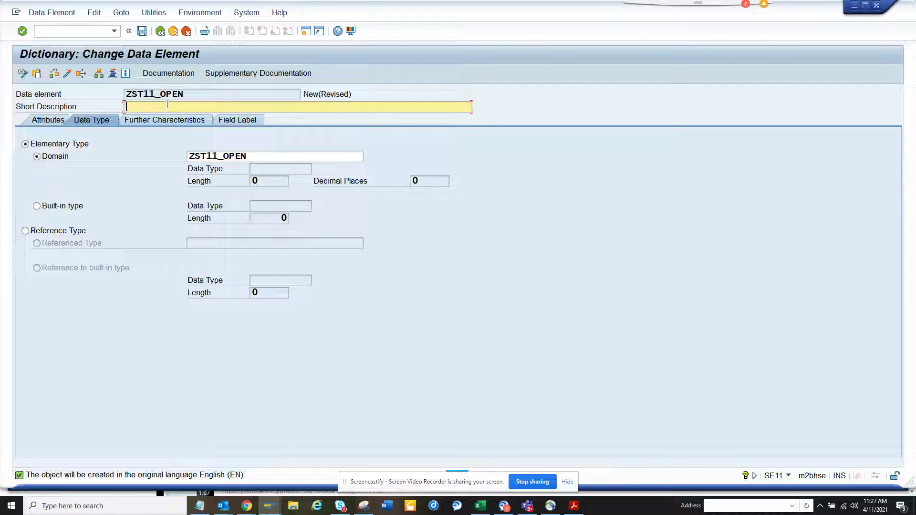
pyautogui.write('Flag for Open PO')
pyautogui.press('Return')
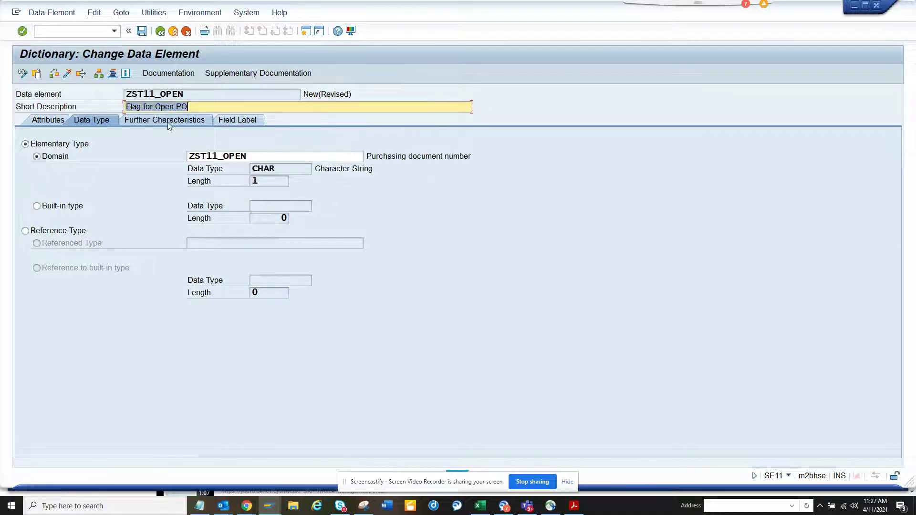
pyautogui.click(168, 121)
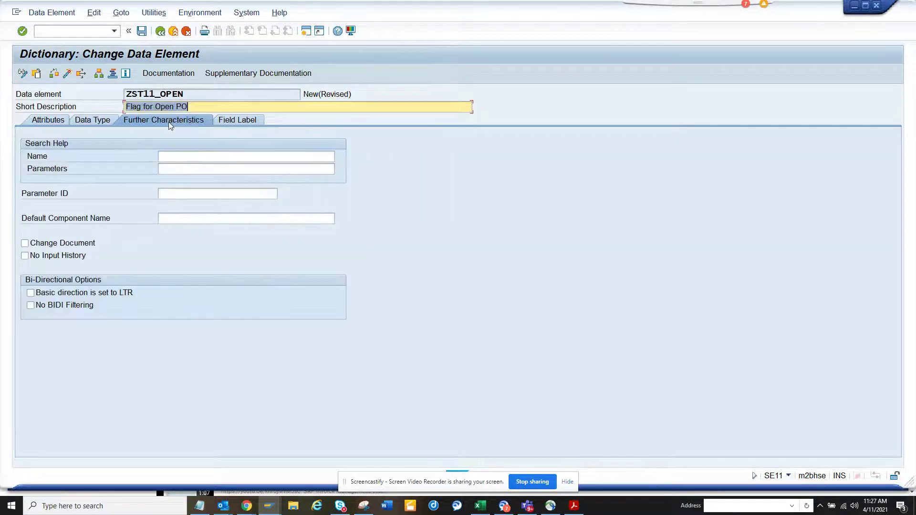
pyautogui.click(231, 120)
# Set the short label to 'Op' (length 2) and the medium label to 'Open' (length 5).
pyautogui.click(131, 156)
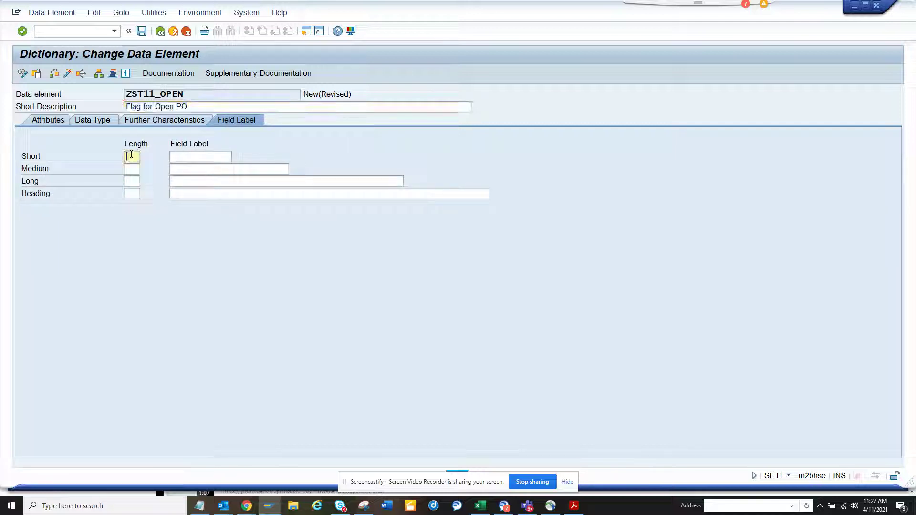
pyautogui.write('2')
pyautogui.press('Tab')
pyautogui.write('Open')
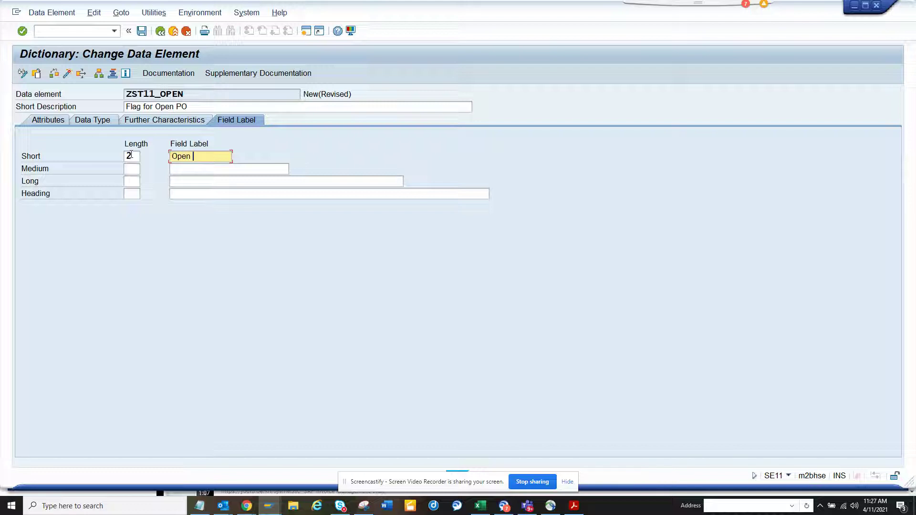
pyautogui.press('BackSpace')
pyautogui.press('BackSpace')
pyautogui.press('BackSpace')
pyautogui.write('p')
pyautogui.click(132, 172)
pyautogui.write('5')
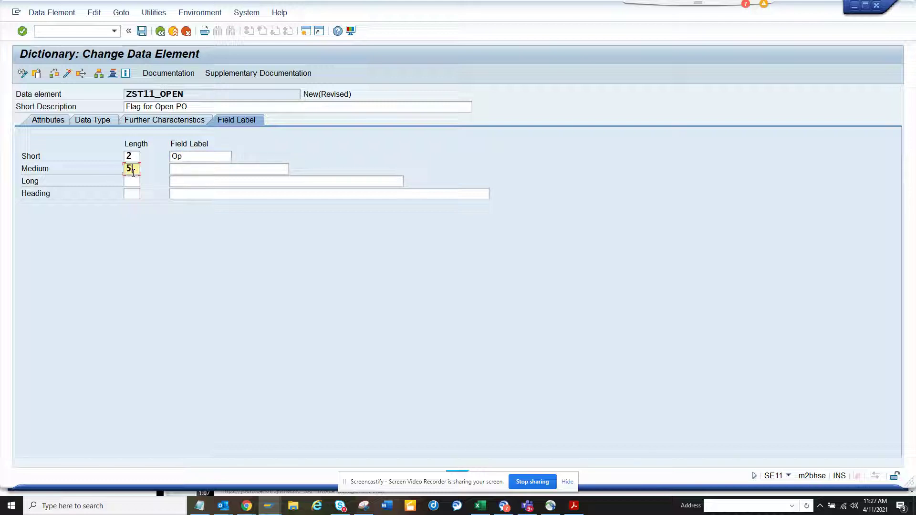
pyautogui.press('Tab')
pyautogui.write('Open')
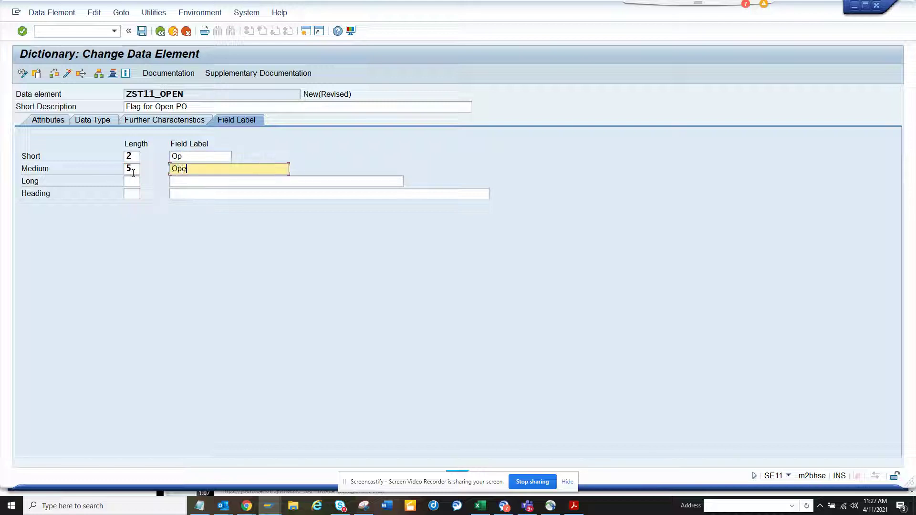
# Set the long label to 'Open PO' (length 10) and the heading to 'Open Purchase Order' (length 20).
pyautogui.click(133, 182)
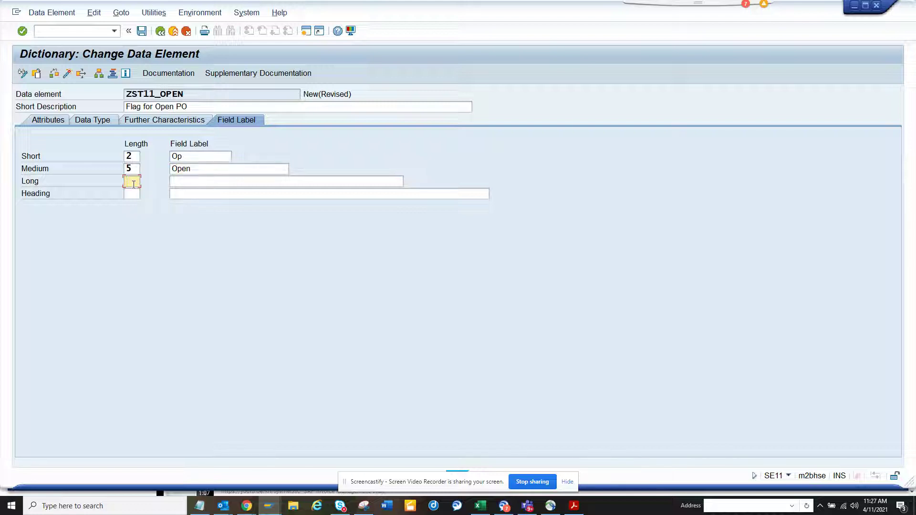
pyautogui.write('10')
pyautogui.press('Tab')
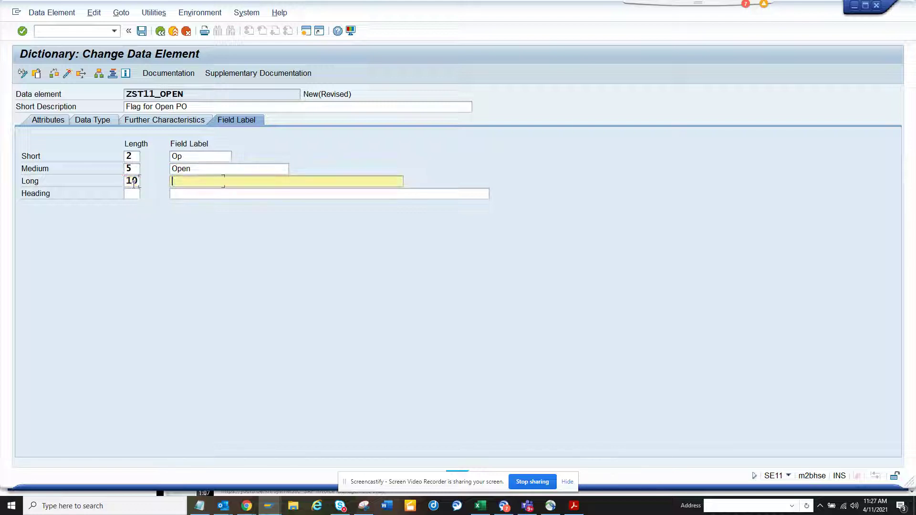
pyautogui.write('Open PO')
pyautogui.click(131, 195)
pyautogui.write('20')
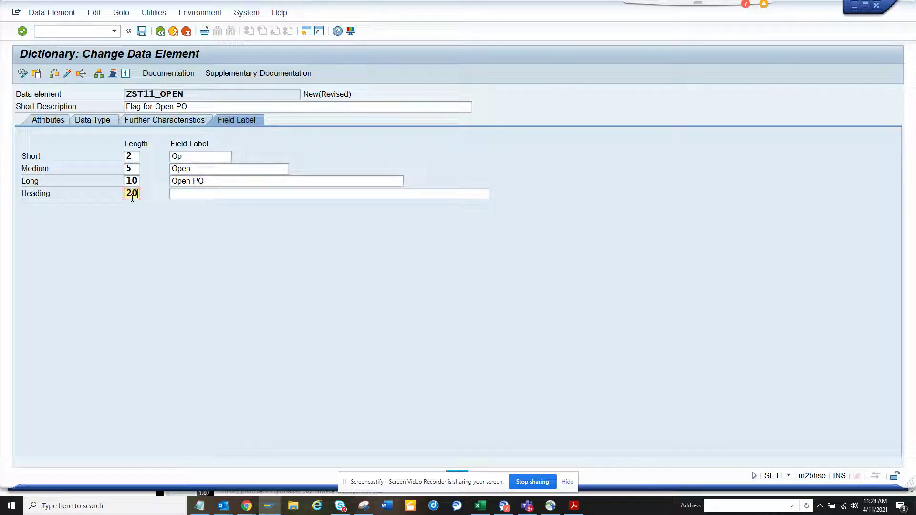
pyautogui.press('Tab')
pyautogui.write('Open')
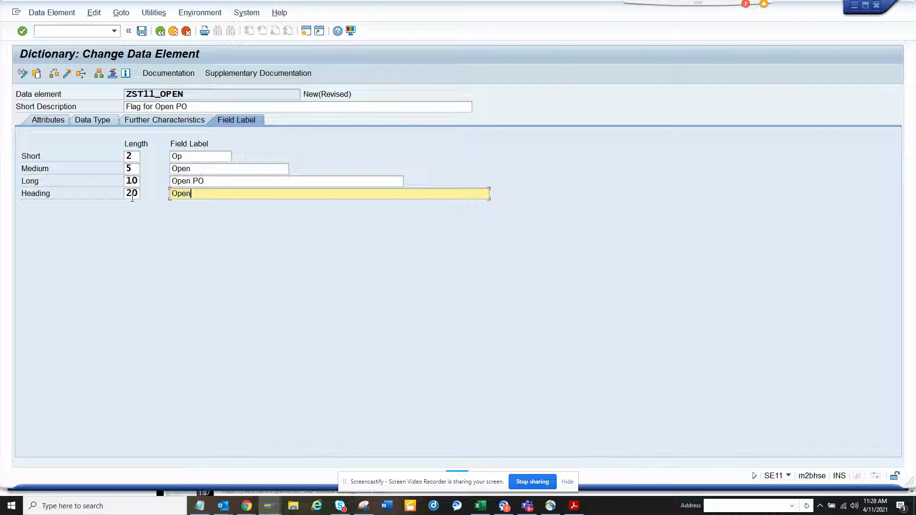
pyautogui.write(' Purchase Order')
# Activate data element ZST11_OPEN as a local object ($TMP), confirming the inactive objects list.
pyautogui.hotkey('ctrl', 'a')
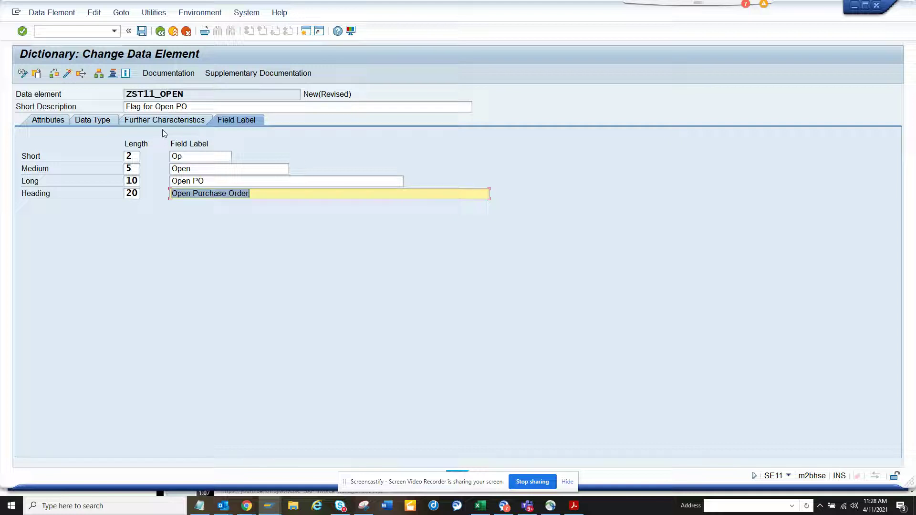
pyautogui.click(67, 74)
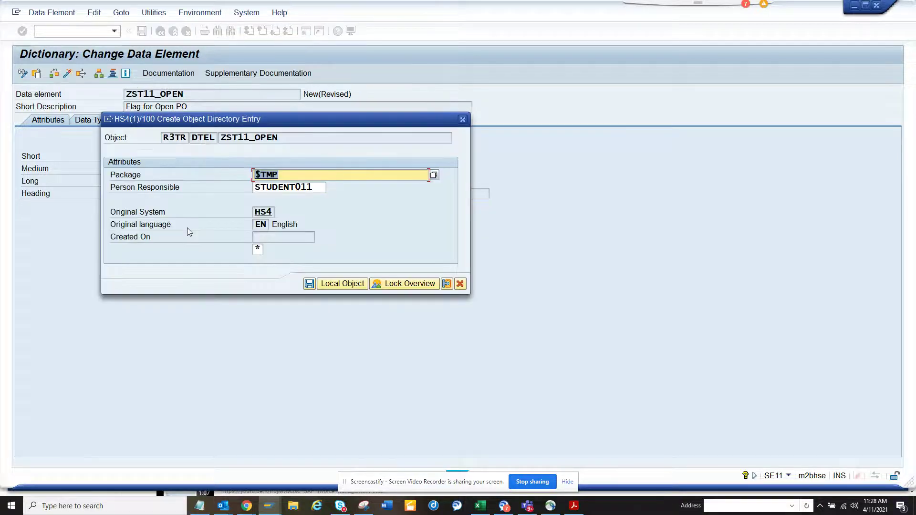
pyautogui.press('Return')
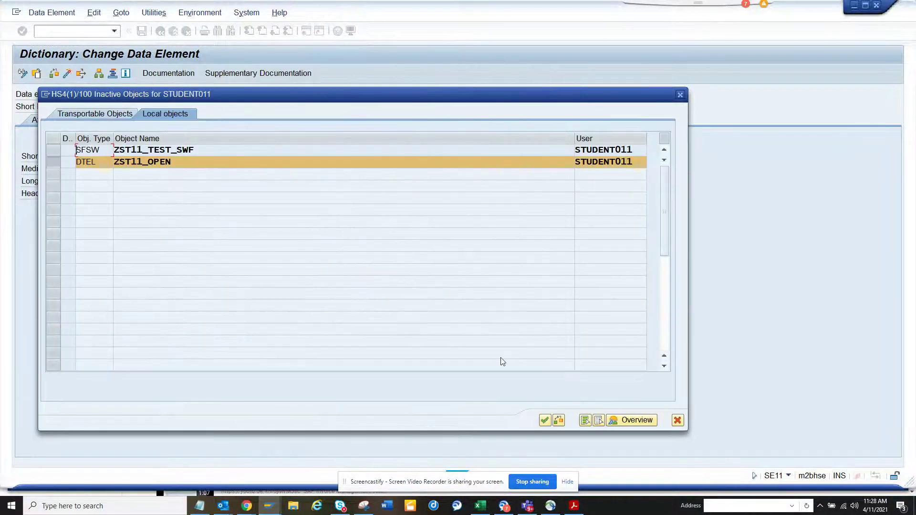
pyautogui.press('Return')
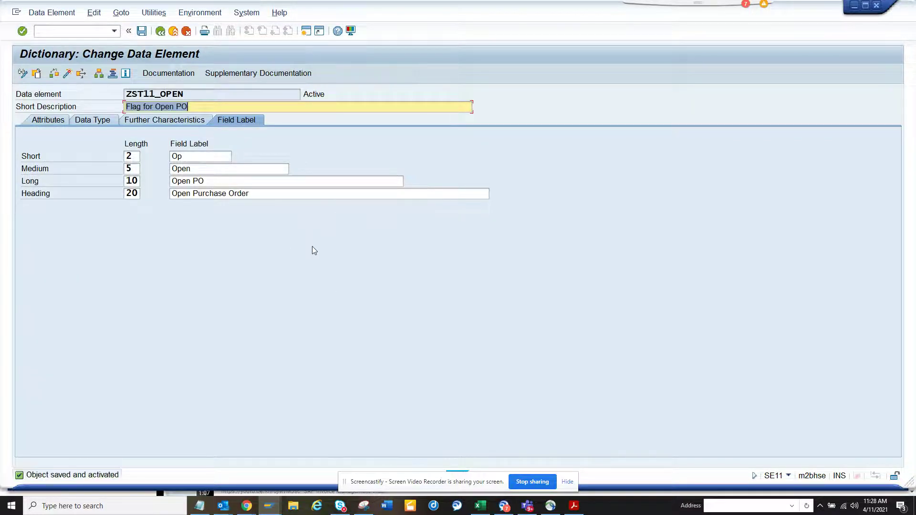
pyautogui.doubleClick(187, 94)
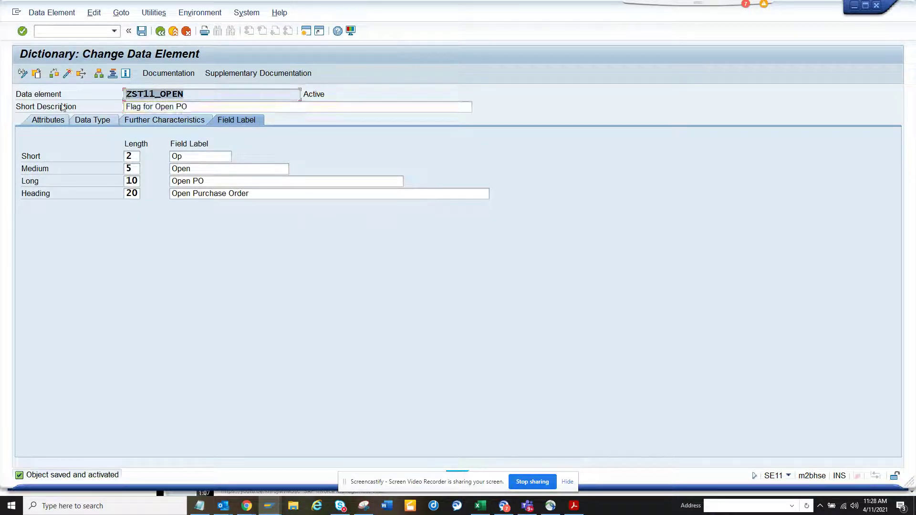
pyautogui.press('Home')
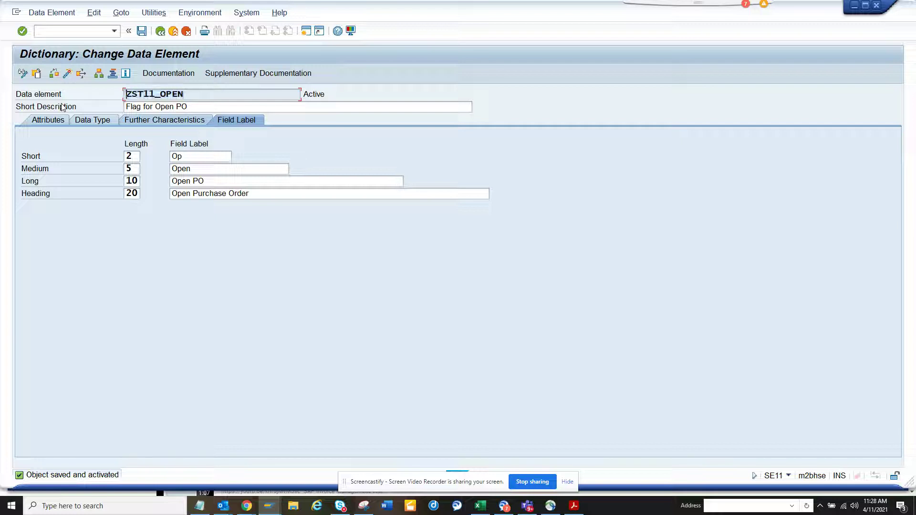
pyautogui.click(305, 31)
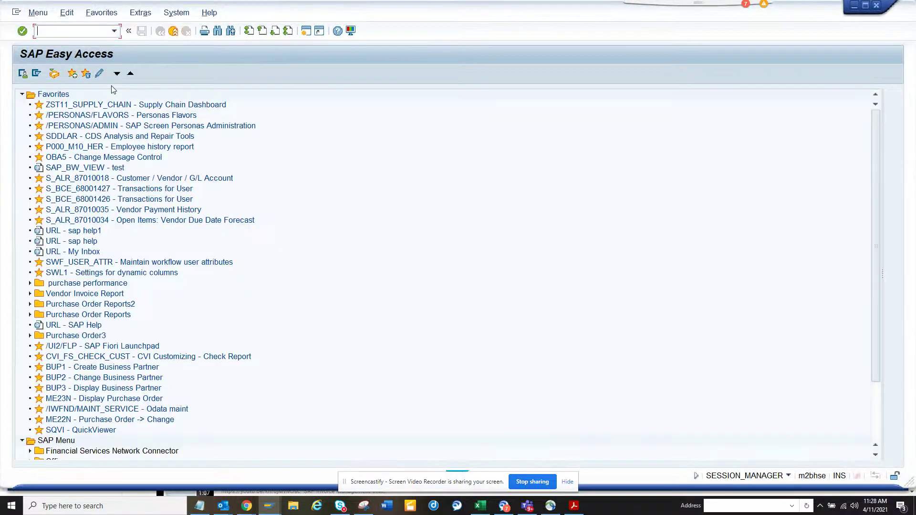
# In a new session, open SE11 and display table EKKO.
pyautogui.write('se11')
pyautogui.press('Return')
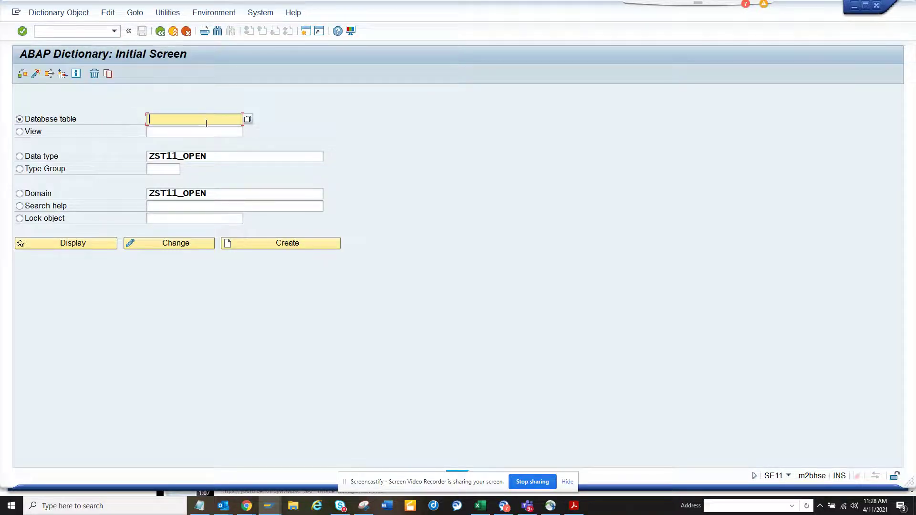
pyautogui.write('ekko')
pyautogui.click(89, 243)
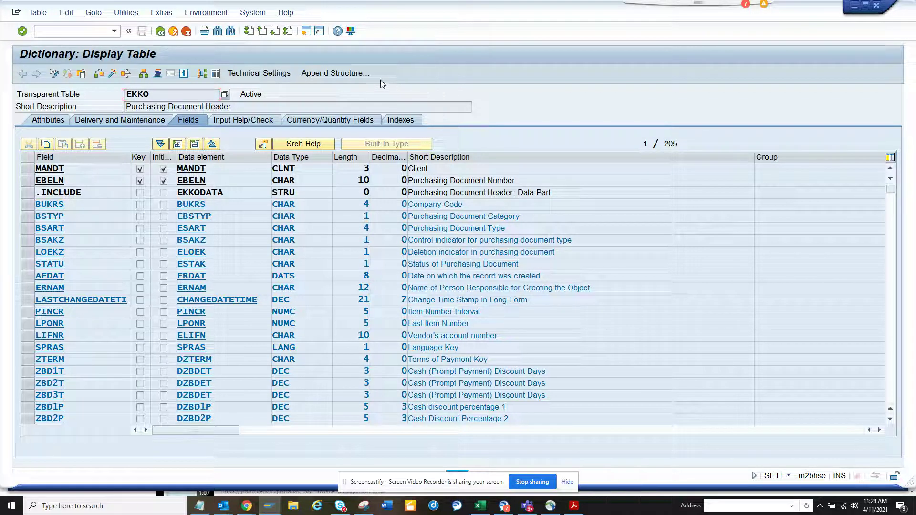
# Review EKKO's append structures and attempt creating append ZST11_custom, which authorization blocks.
pyautogui.click(342, 73)
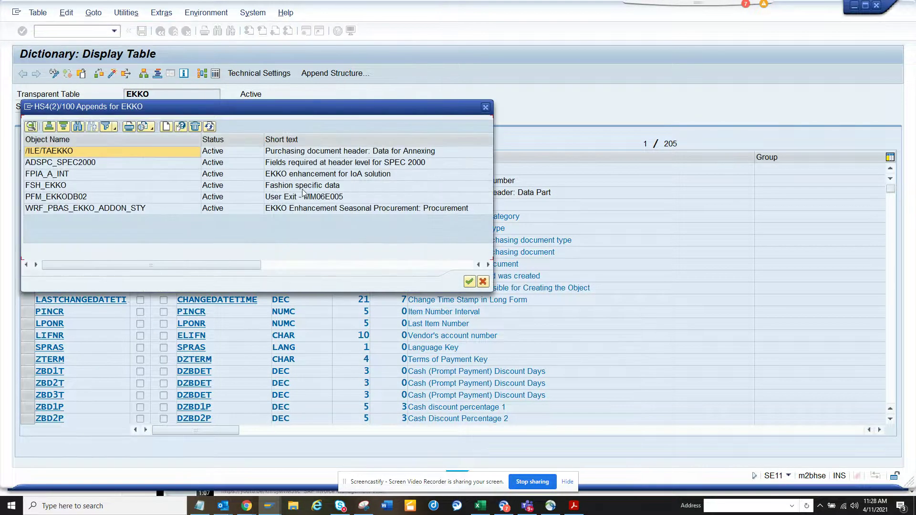
pyautogui.click(156, 209)
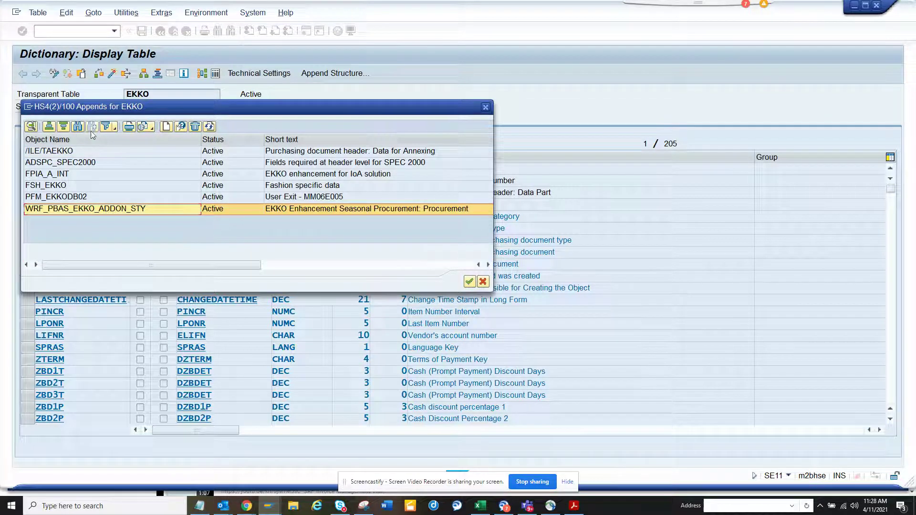
pyautogui.click(168, 126)
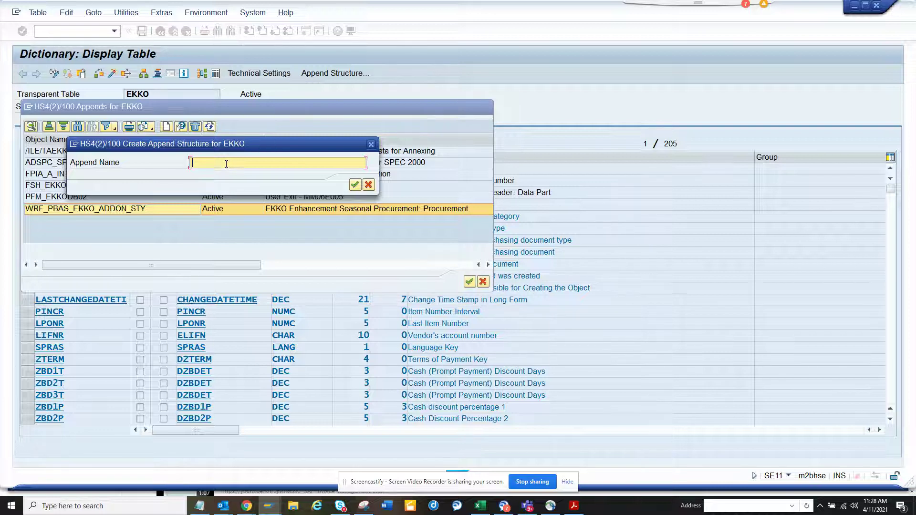
pyautogui.write('ZST11_custom')
pyautogui.click(353, 185)
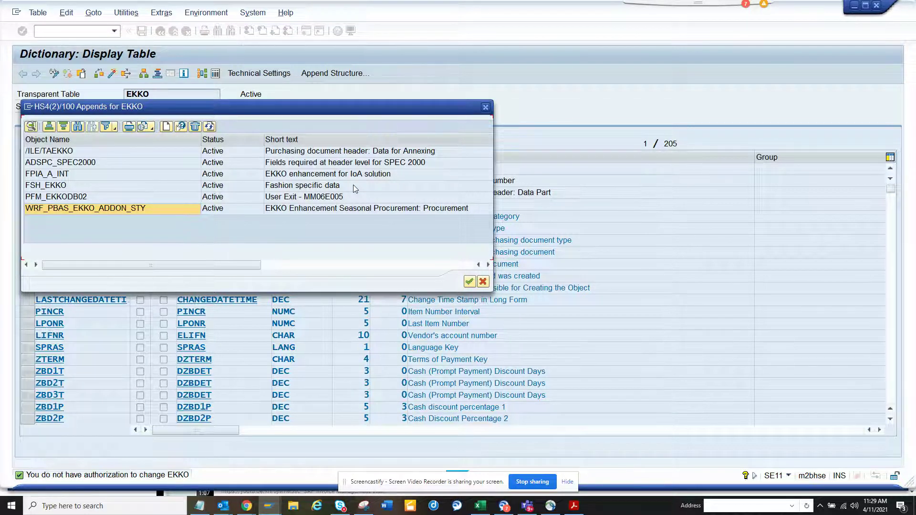
pyautogui.click(79, 163)
pyautogui.click(485, 107)
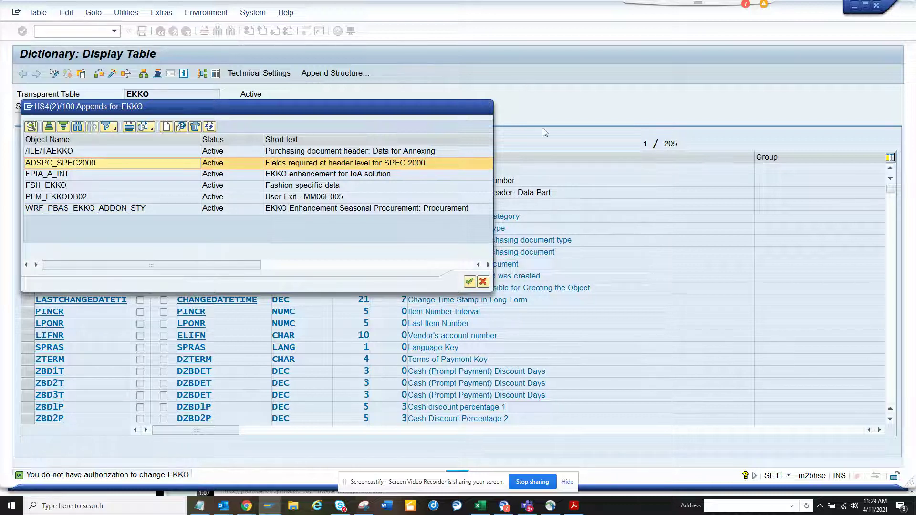
pyautogui.moveTo(890, 189); pyautogui.dragTo(890, 397)
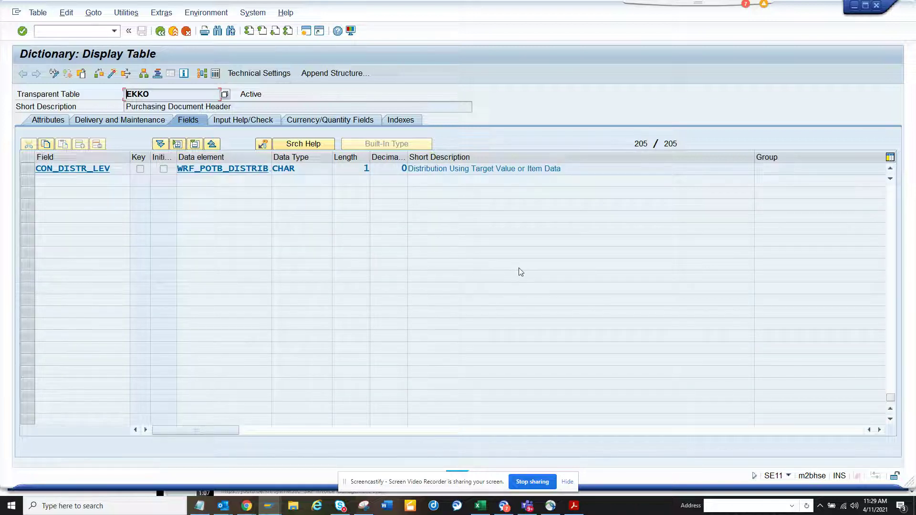
# Try appending ZST11_custom to include WRF_PCON_EKKO_ADDON_STY, hit an edit lock, and return to EKKO.
pyautogui.scroll(7, 520, 270)
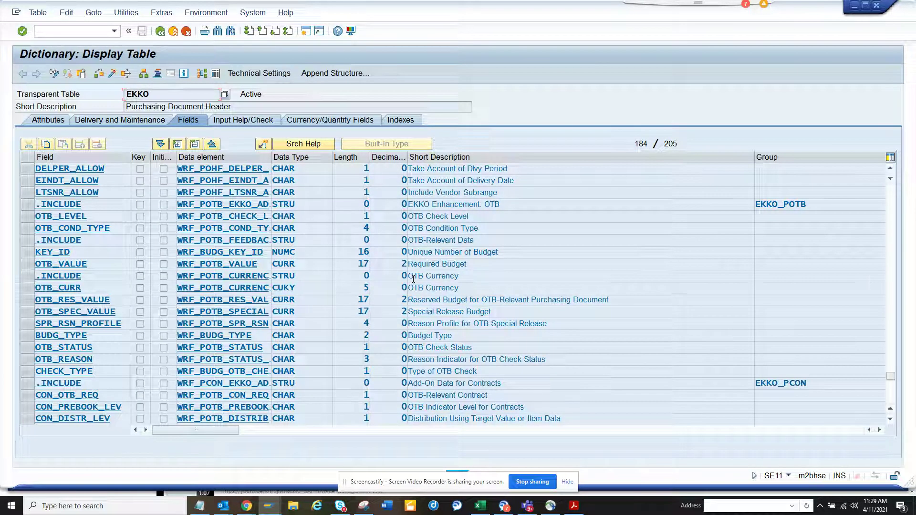
pyautogui.doubleClick(237, 383)
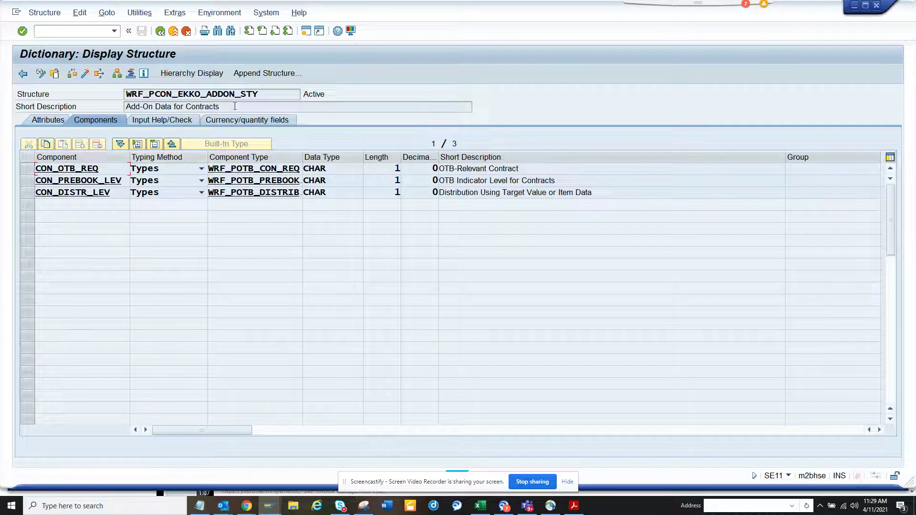
pyautogui.click(268, 74)
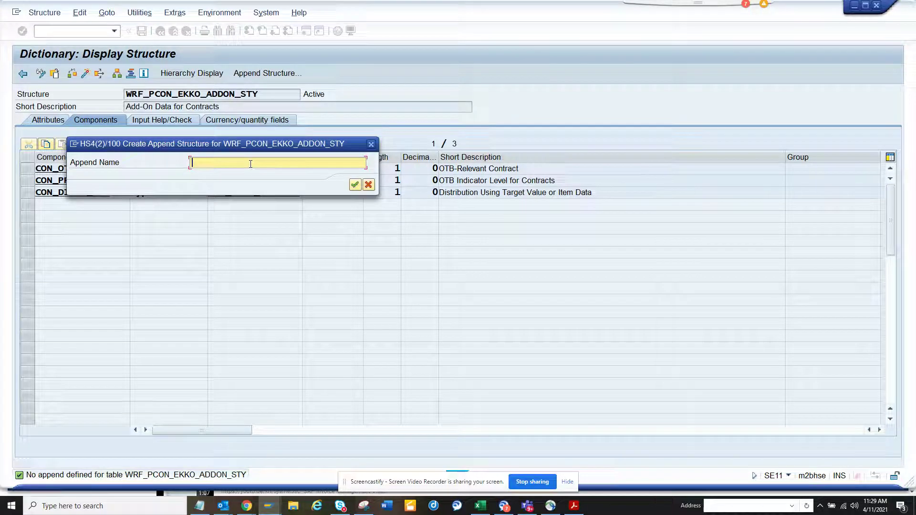
pyautogui.click(251, 163)
pyautogui.click(250, 174)
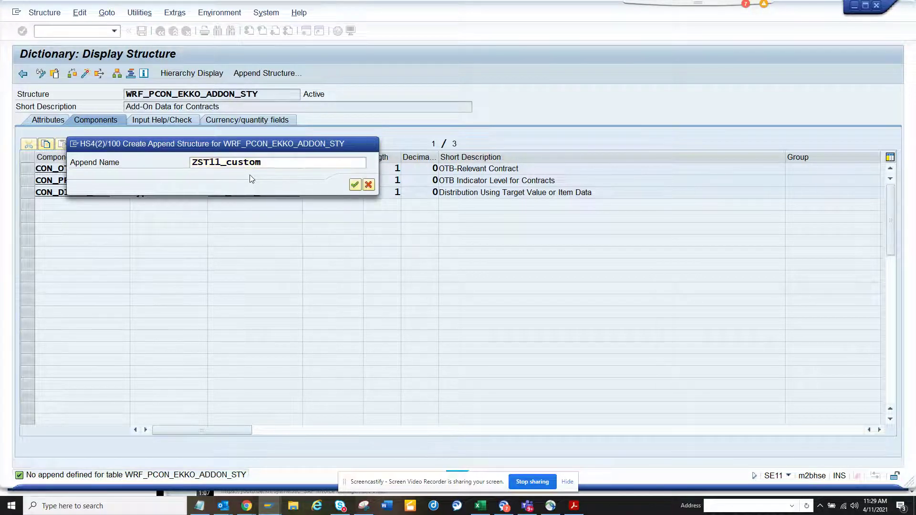
pyautogui.press('Return')
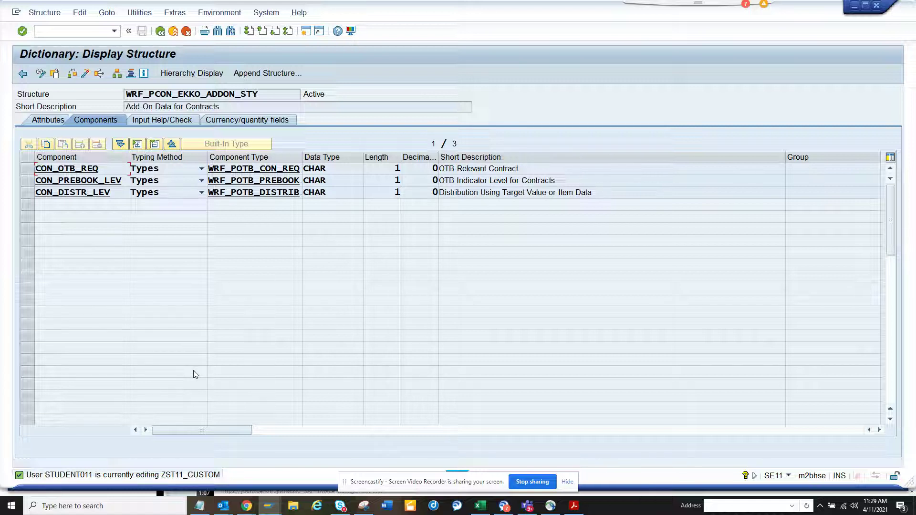
pyautogui.click(161, 32)
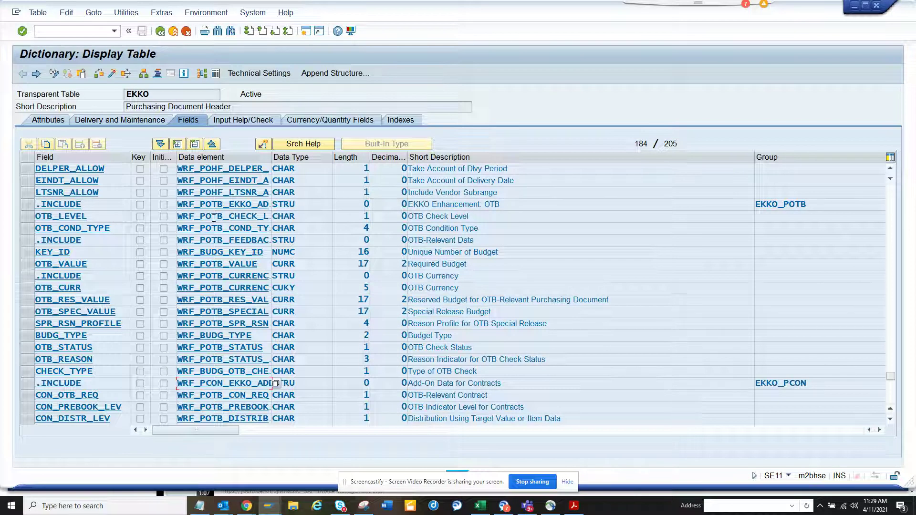
# Try adding append ZST11_custom to include WRF_POTB_EKKO_ADDON_STY.
pyautogui.click(173, 341)
pyautogui.click(226, 205)
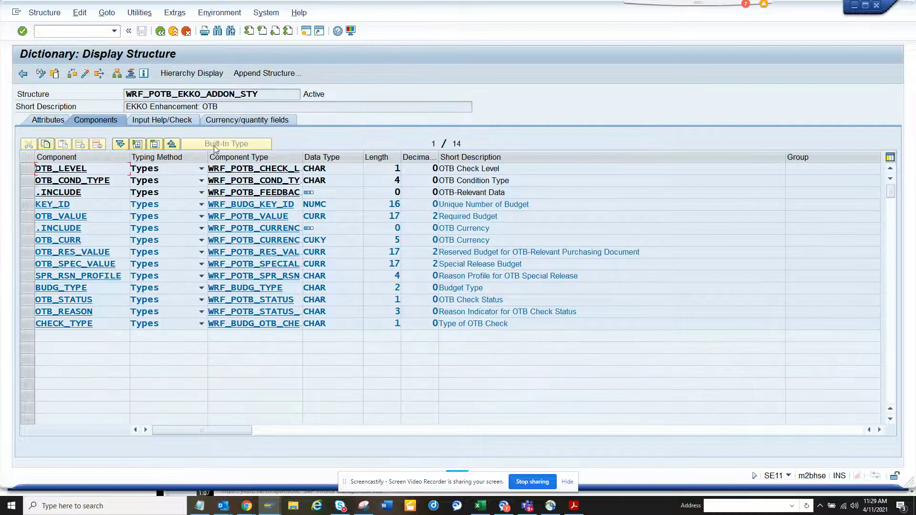
pyautogui.click(258, 73)
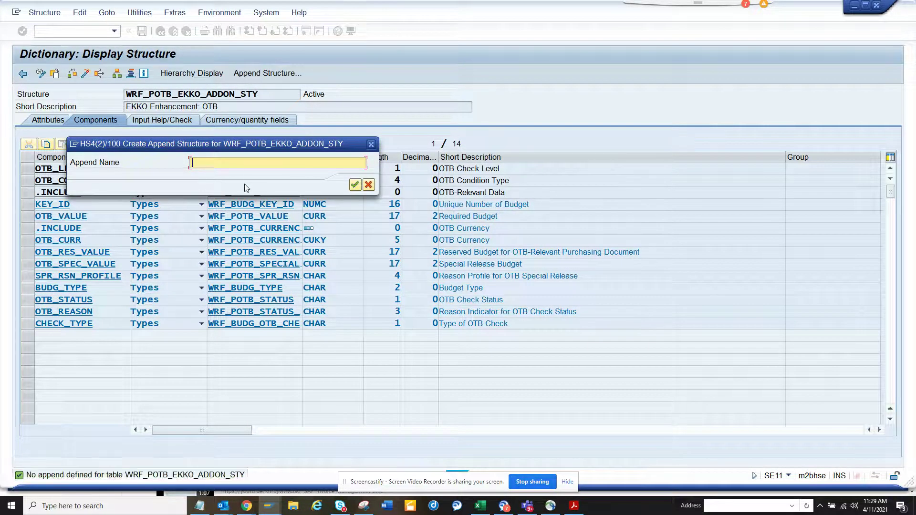
pyautogui.press('BackSpace')
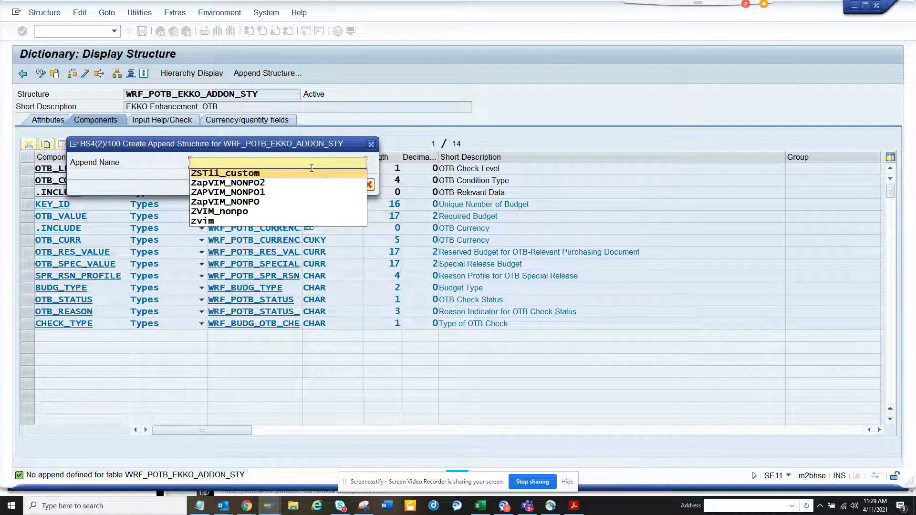
pyautogui.click(310, 173)
pyautogui.press('Return')
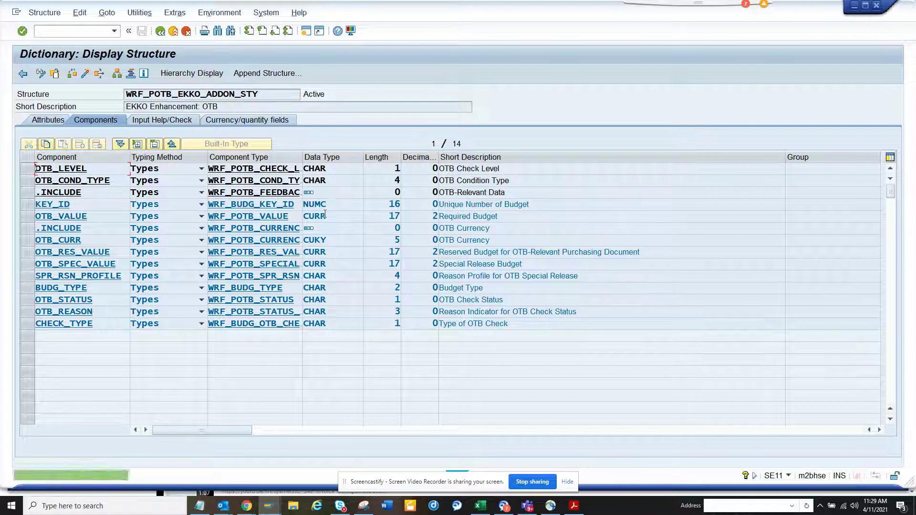
# Try adding append ZST11_custom to nested include WRF_POTB_FEEDBACK_STY, then go back.
pyautogui.doubleClick(249, 192)
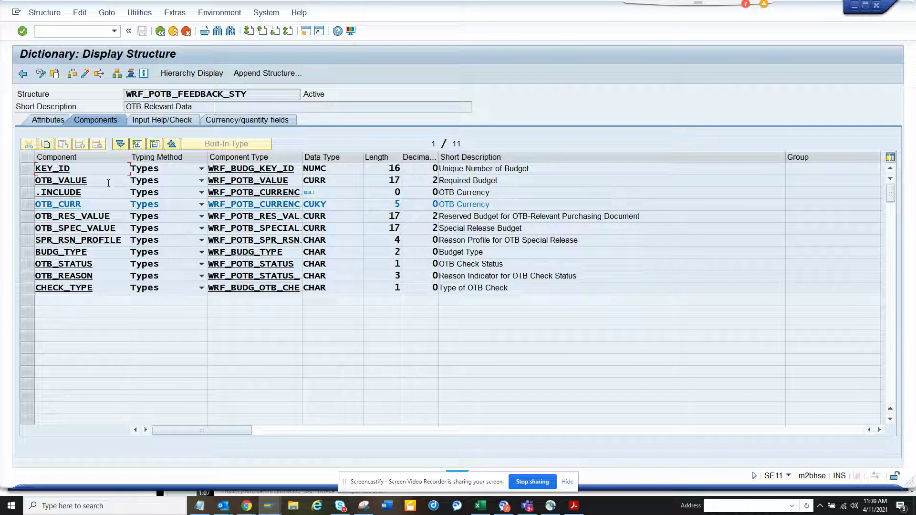
pyautogui.click(266, 73)
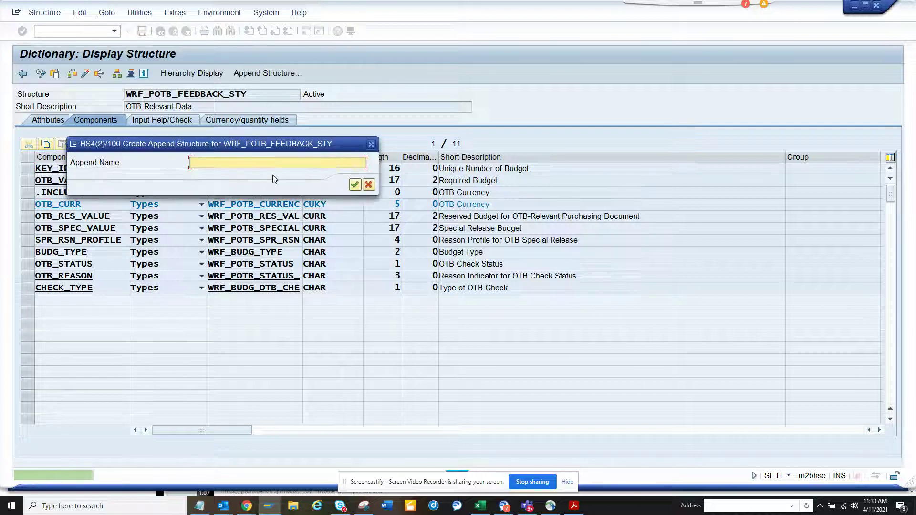
pyautogui.click(293, 163)
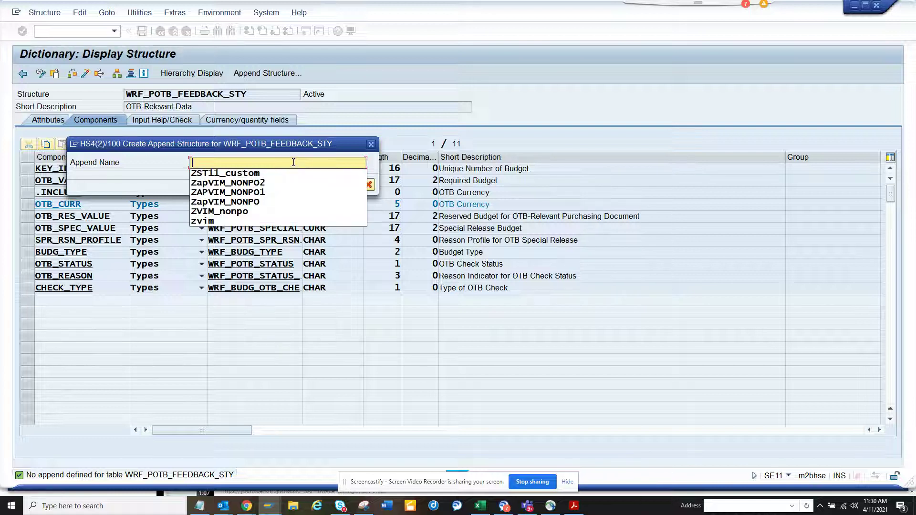
pyautogui.click(289, 173)
pyautogui.press('Return')
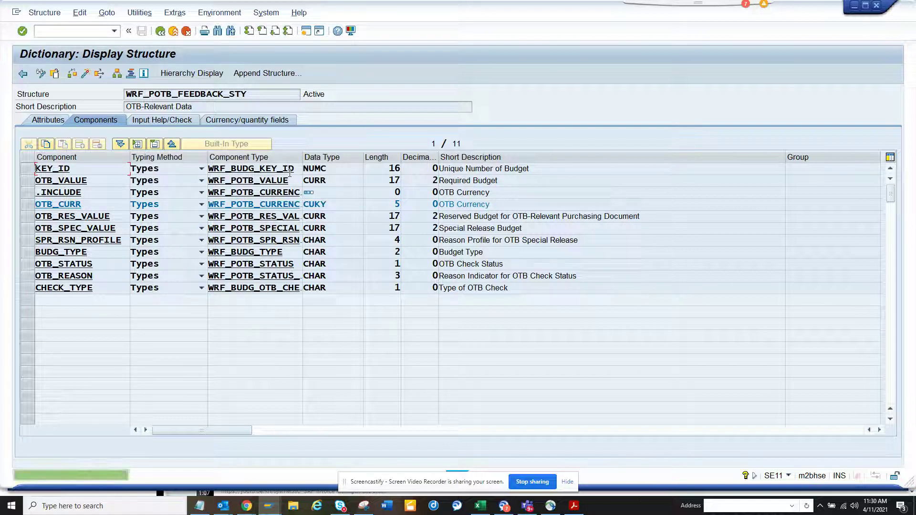
pyautogui.hotkey('alt', 'Tab')
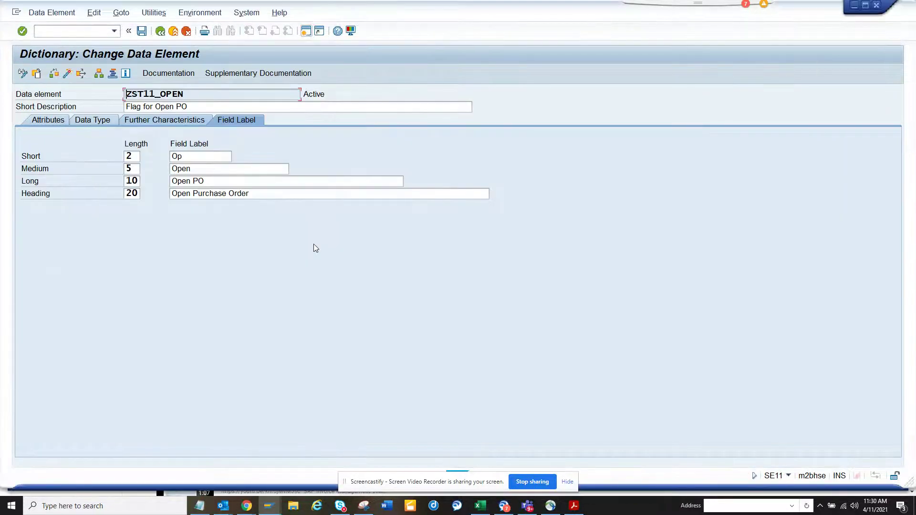
pyautogui.hotkey('alt', 'Tab')
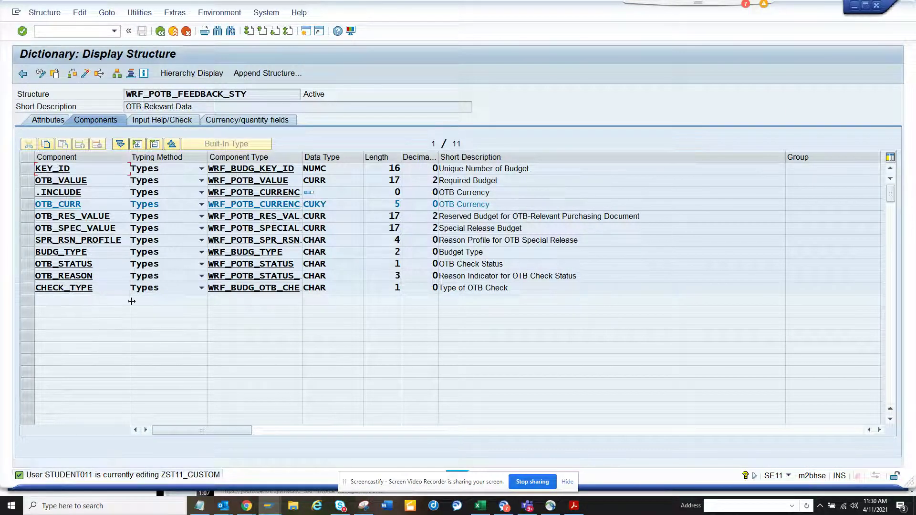
pyautogui.click(160, 32)
# Go back to table EKKO and check its list of six existing append structures.
pyautogui.click(160, 31)
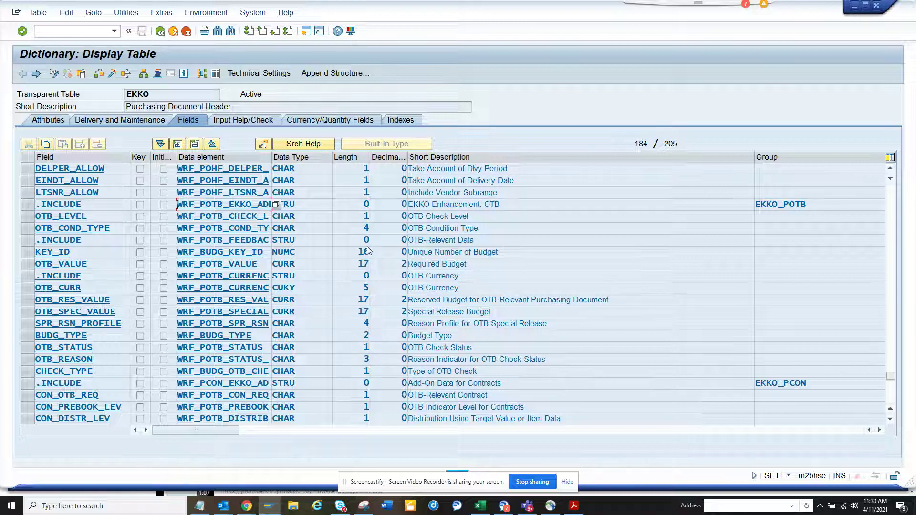
pyautogui.moveTo(888, 379); pyautogui.dragTo(894, 393)
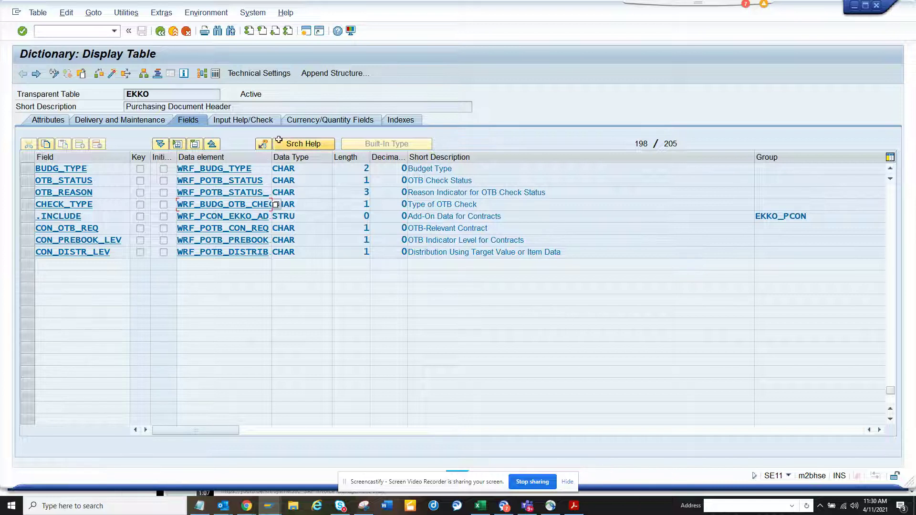
pyautogui.click(333, 75)
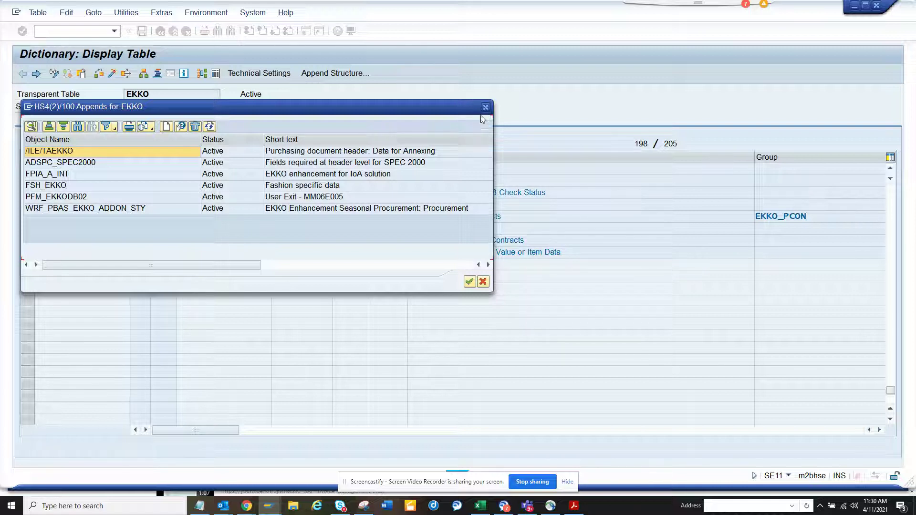
pyautogui.click(485, 107)
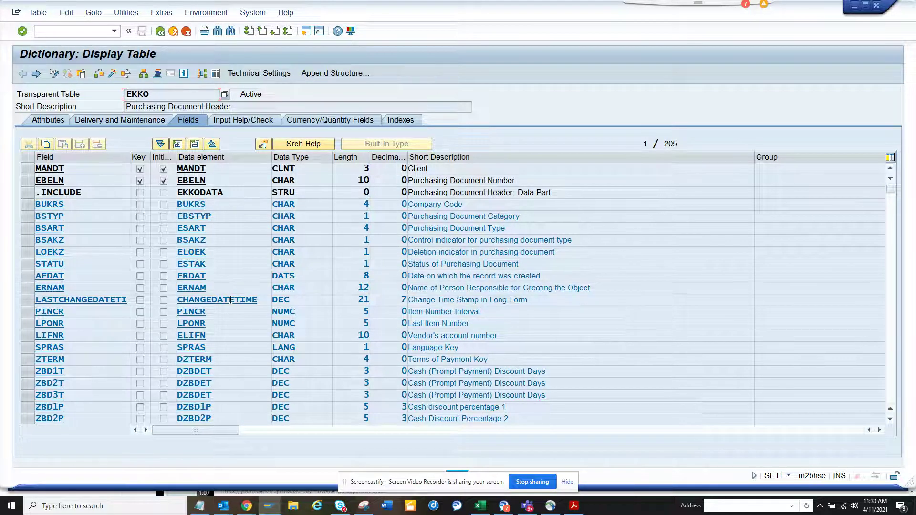
# Open the included structure EKKODATA from EKKO's field list.
pyautogui.doubleClick(194, 194)
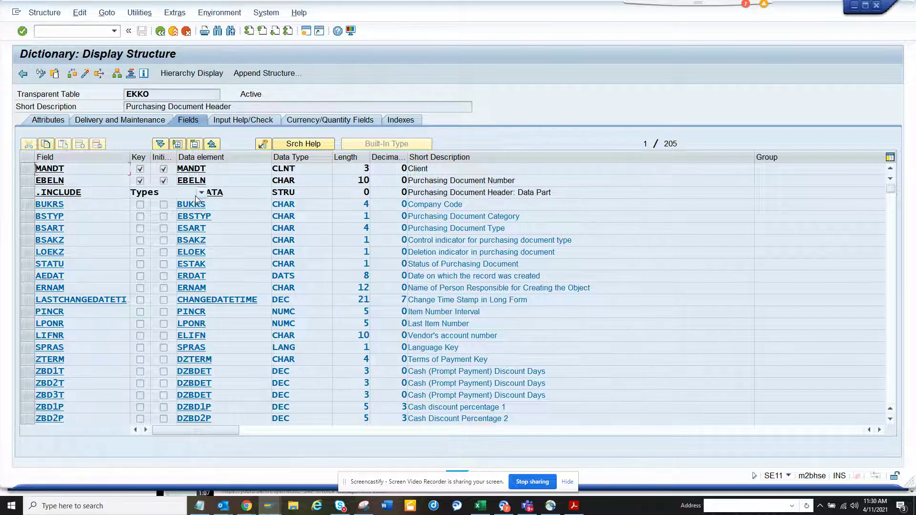
pyautogui.click(272, 326)
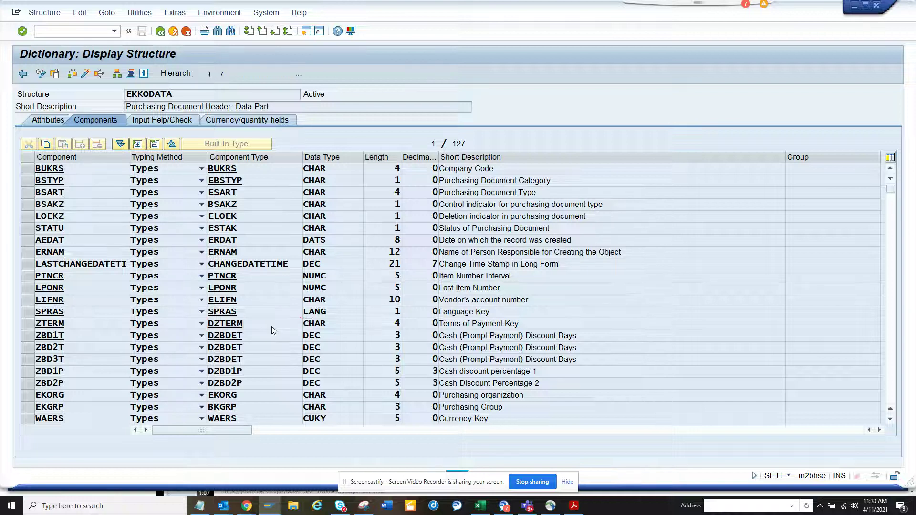
pyautogui.scroll(-20, 271, 327)
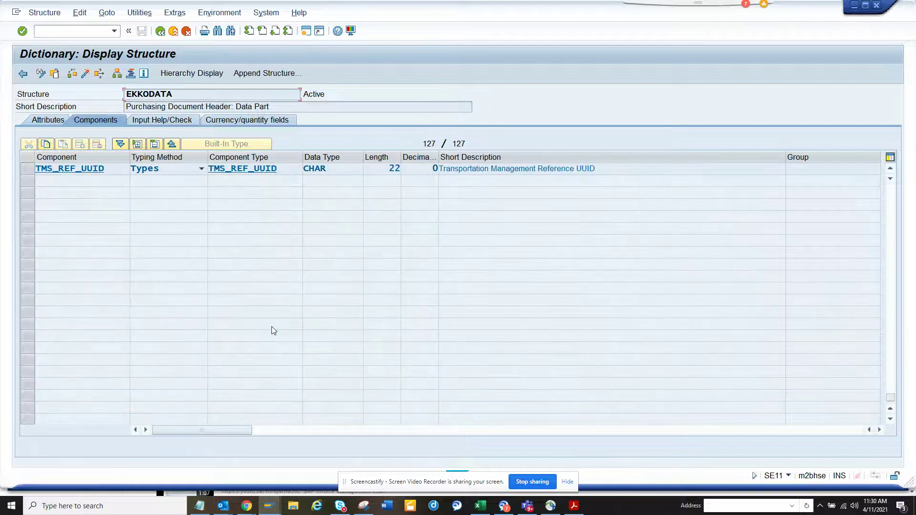
# Attempt to create append ZST11_custom for EKKODATA, which is refused due to an edit lock.
pyautogui.click(265, 73)
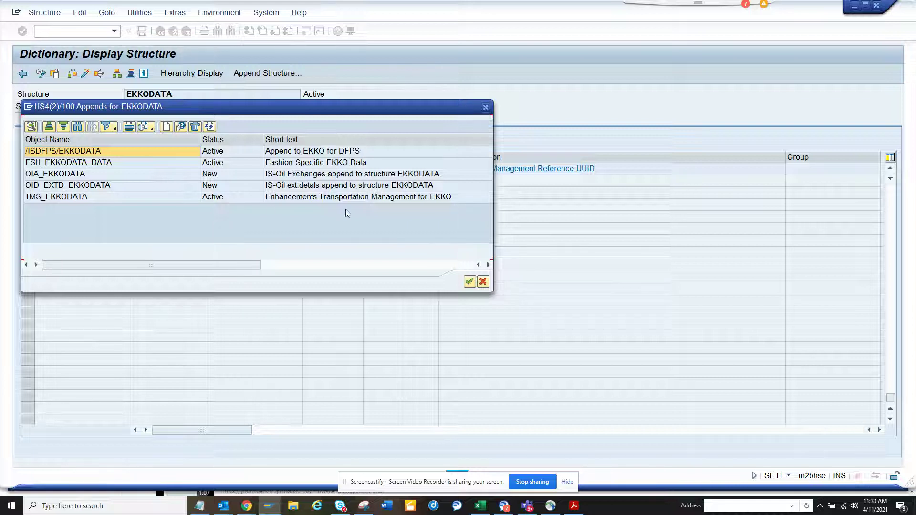
pyautogui.click(166, 127)
pyautogui.click(193, 165)
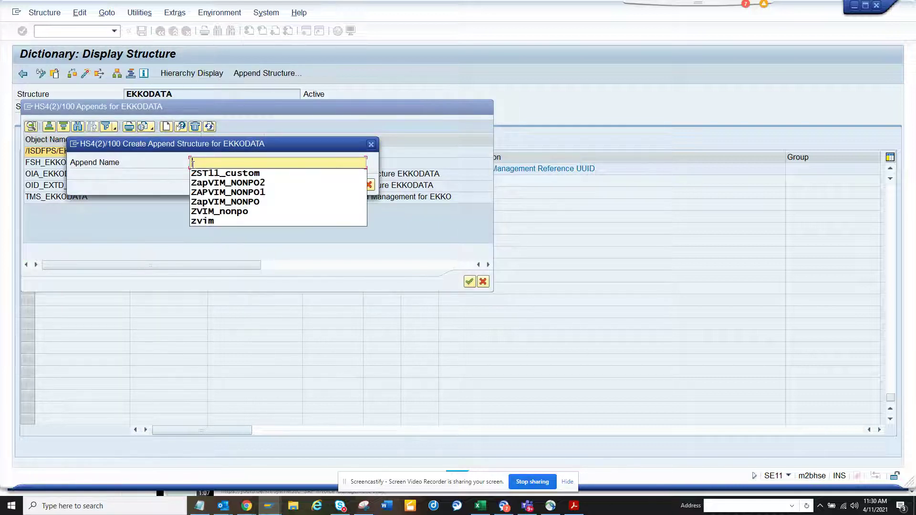
pyautogui.click(201, 171)
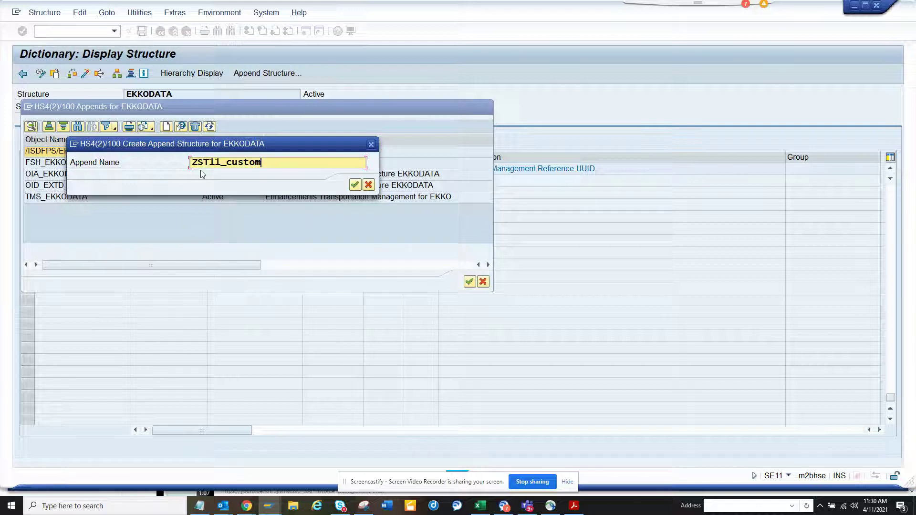
pyautogui.press('Return')
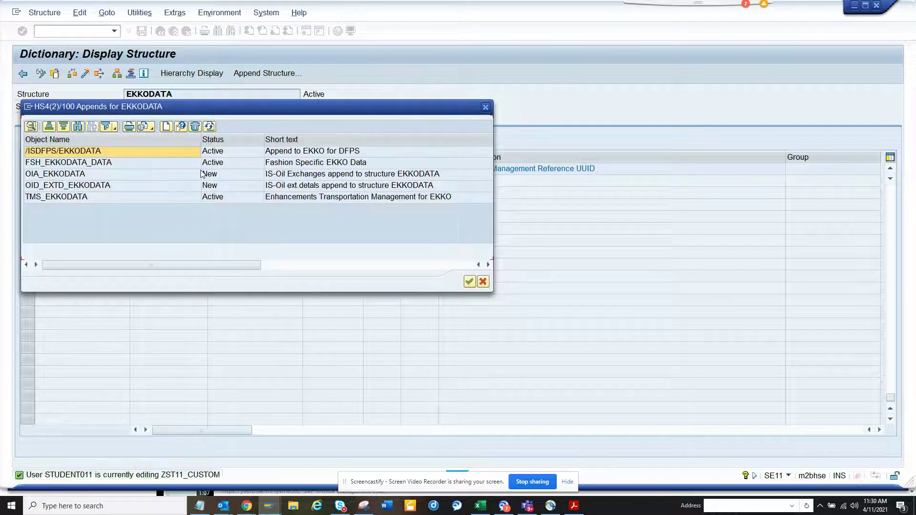
pyautogui.click(486, 107)
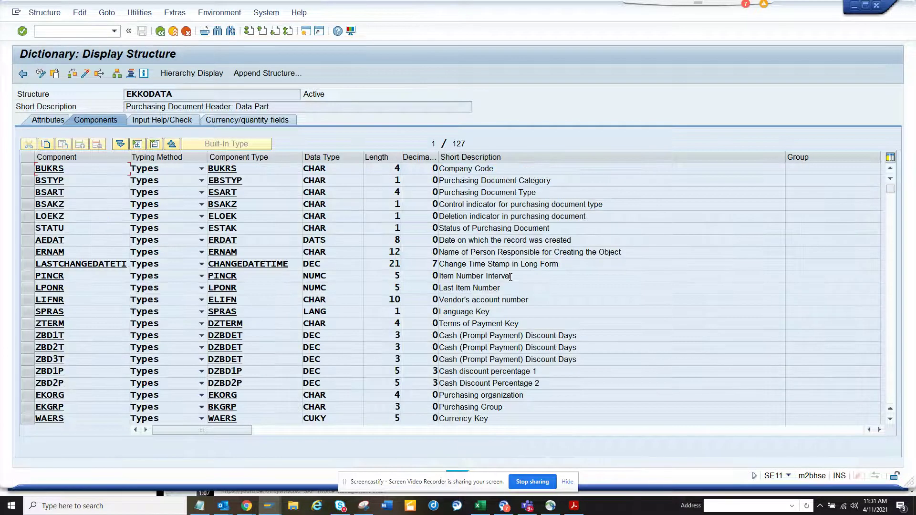